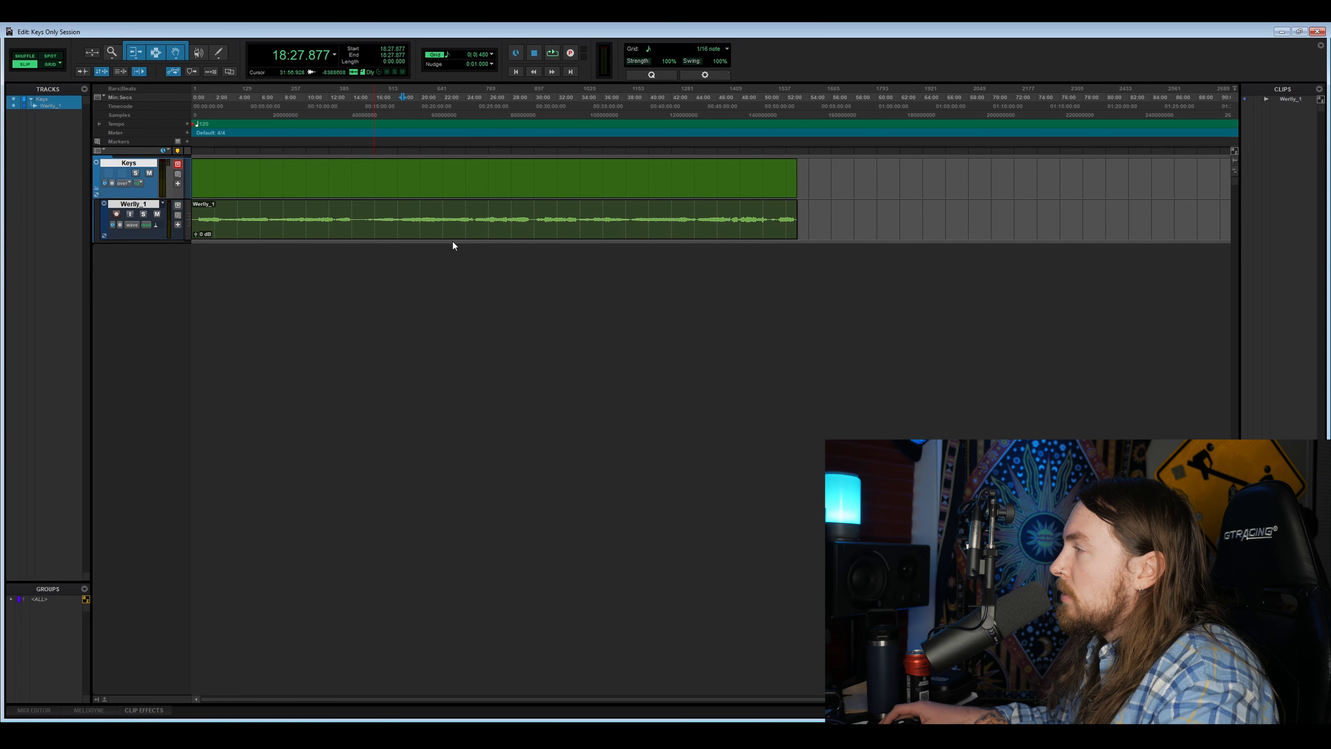
# - Play back the keys audio track from about 19:17 to hear it without widening
pyautogui.scroll(2, 452, 223)
pyautogui.hscroll(3, 696, 225)
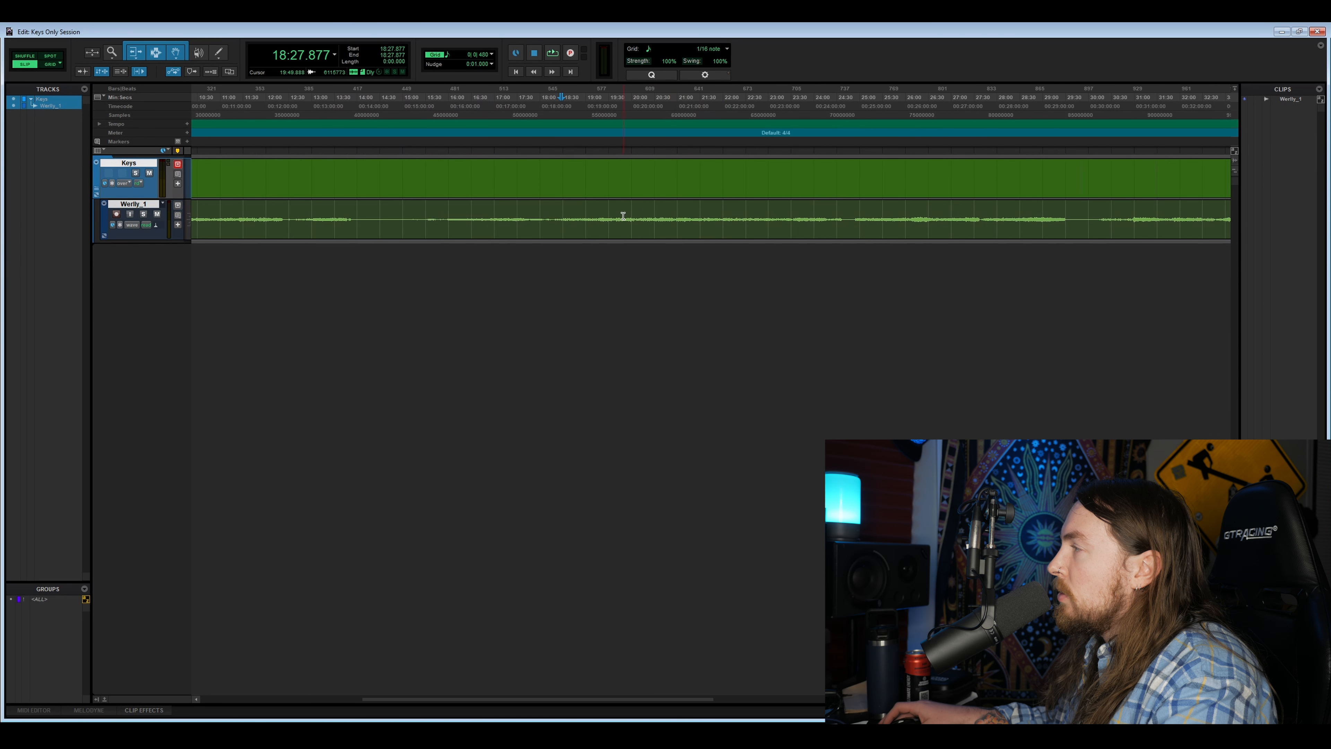
pyautogui.click(585, 219)
pyautogui.click(592, 206)
pyautogui.click(599, 210)
pyautogui.scroll(1, 712, 247)
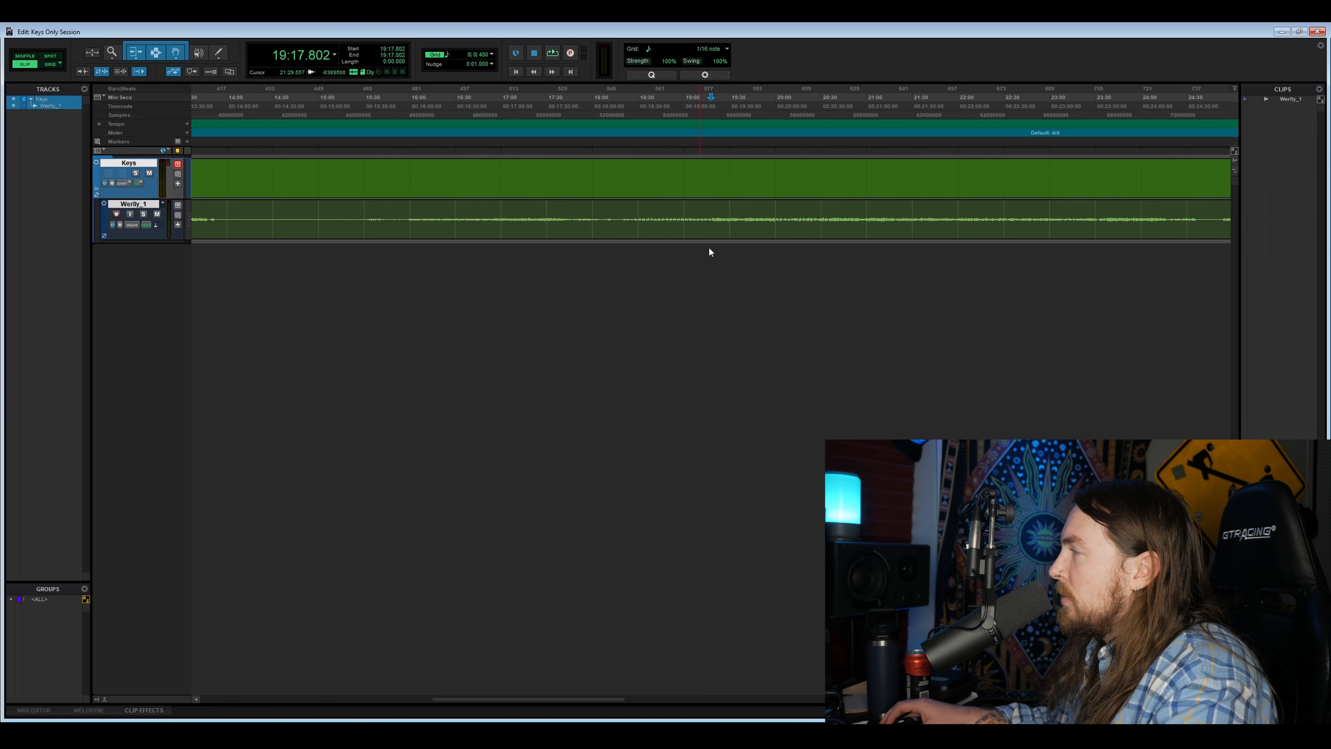
pyautogui.hscroll(3, 726, 247)
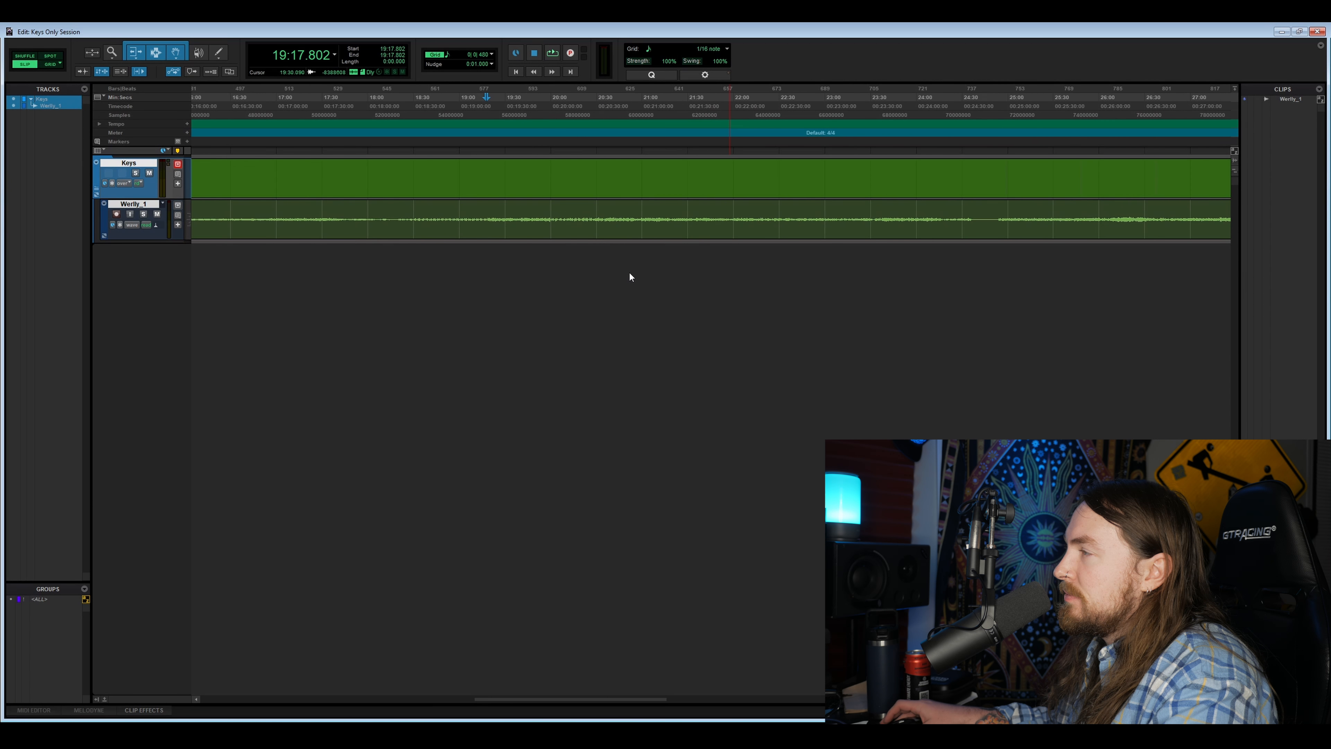
pyautogui.press('space')
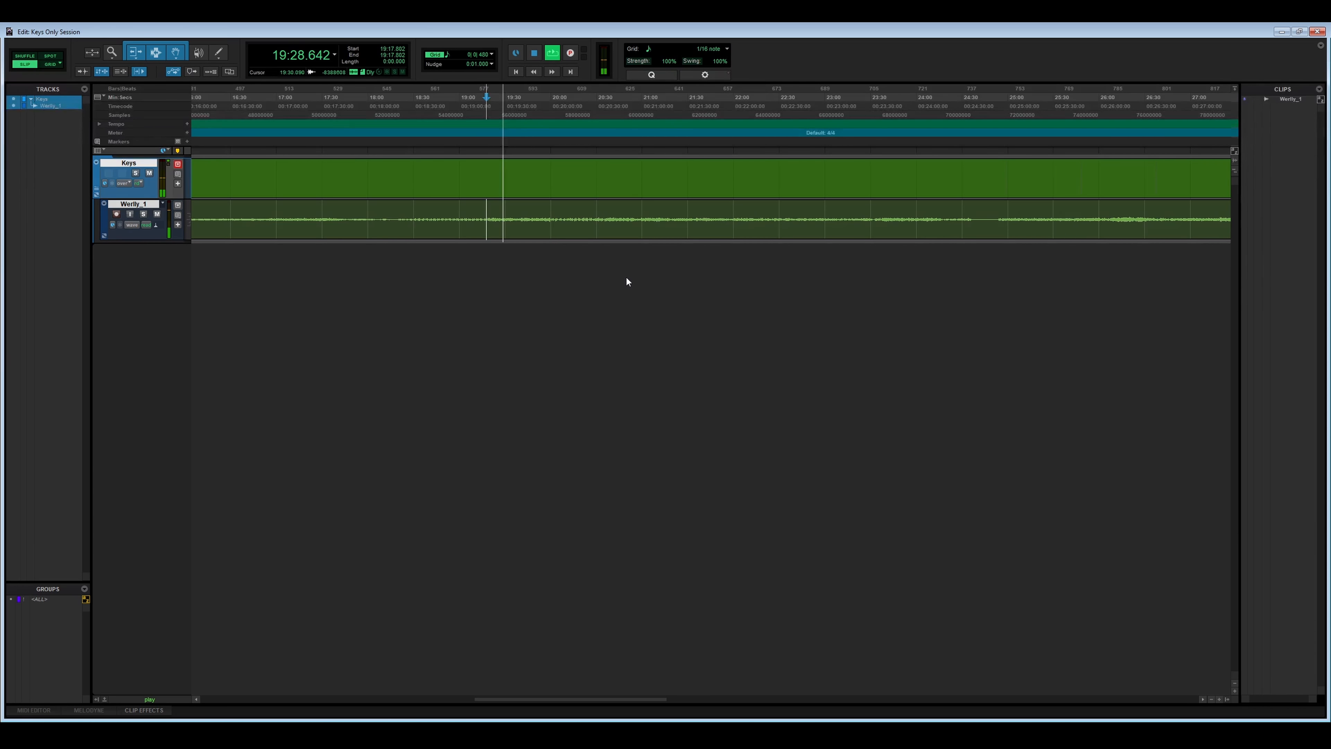
pyautogui.press('space')
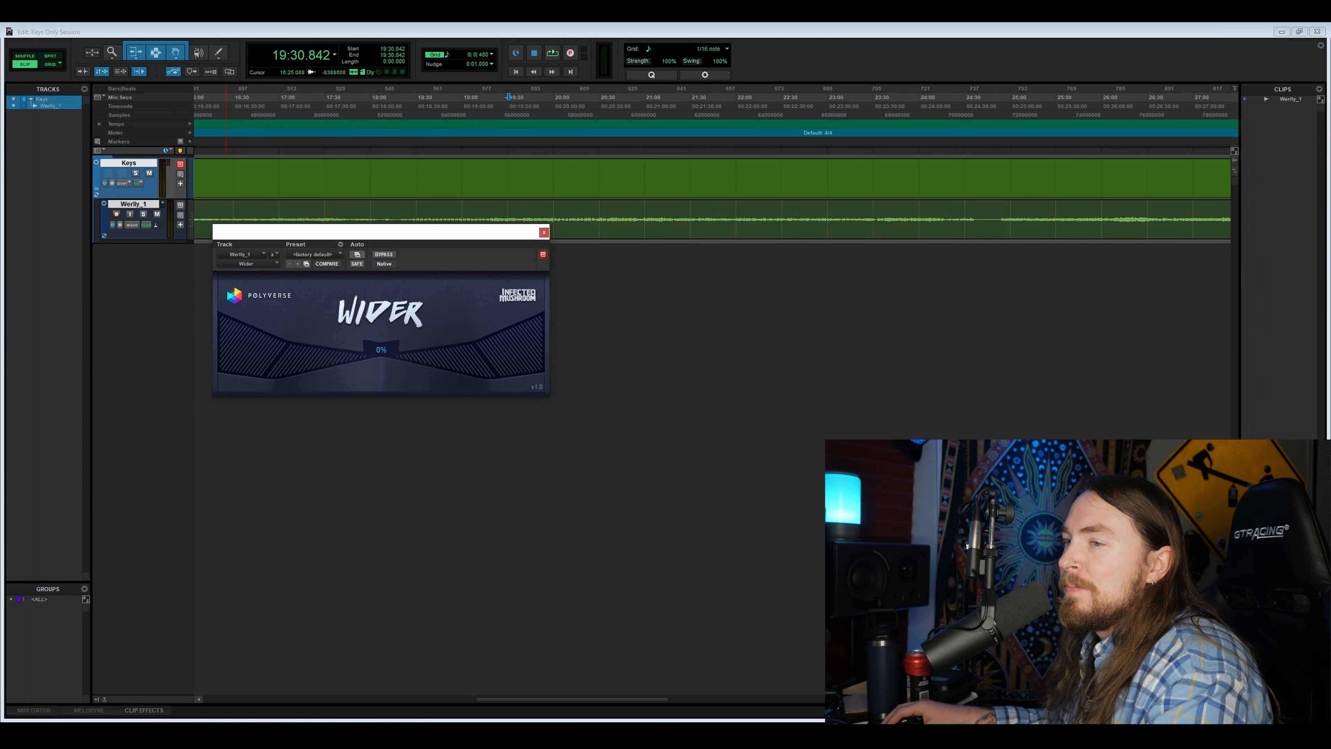
# - Bypass the Wider plug-in and listen to the keys passage around 19:25 to 19:37 in mono
pyautogui.moveTo(444, 234); pyautogui.dragTo(434, 274)
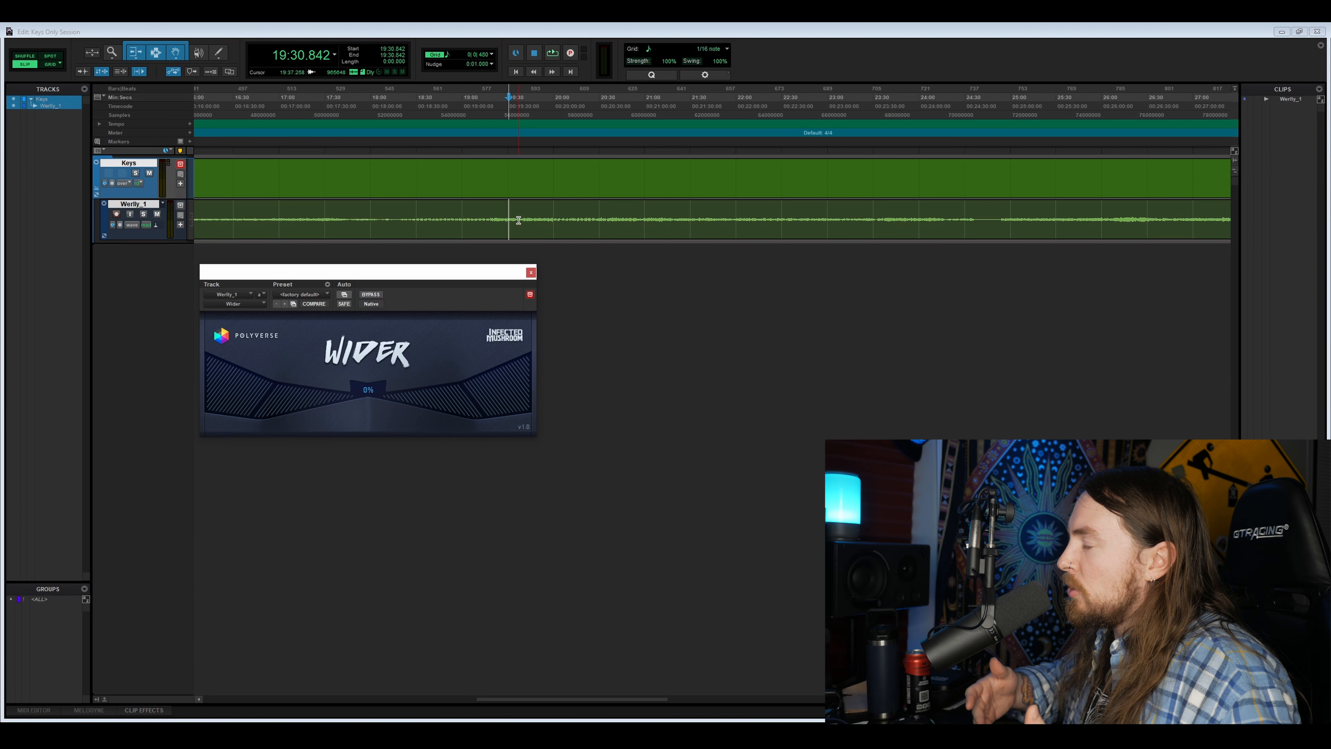
pyautogui.click(377, 296)
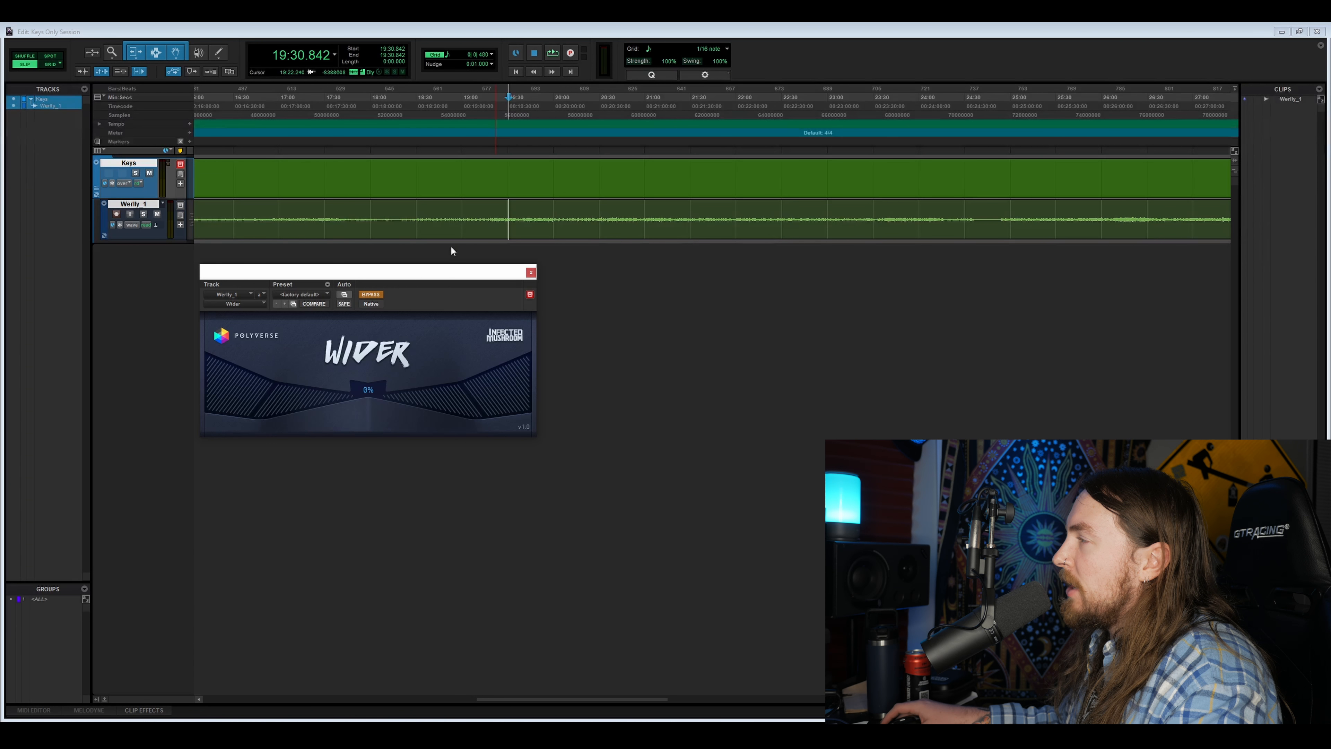
pyautogui.press('space')
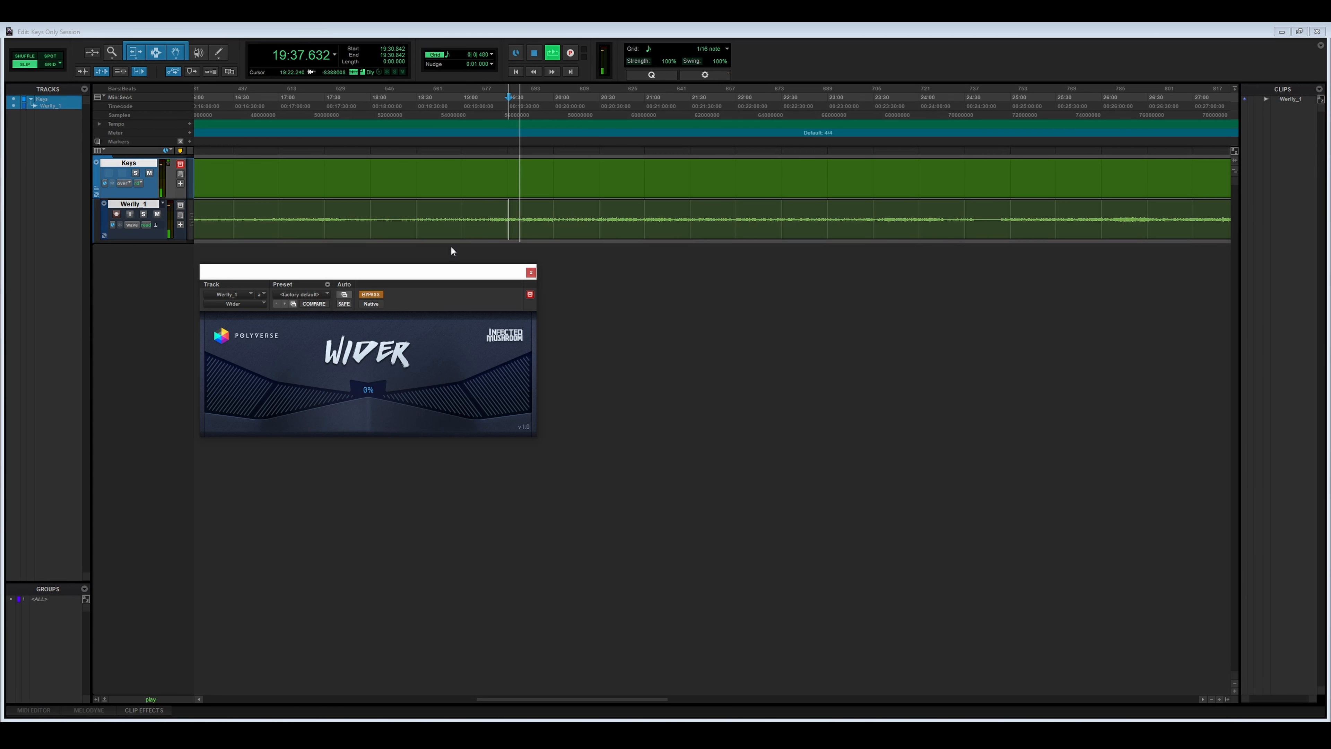
pyautogui.press('space')
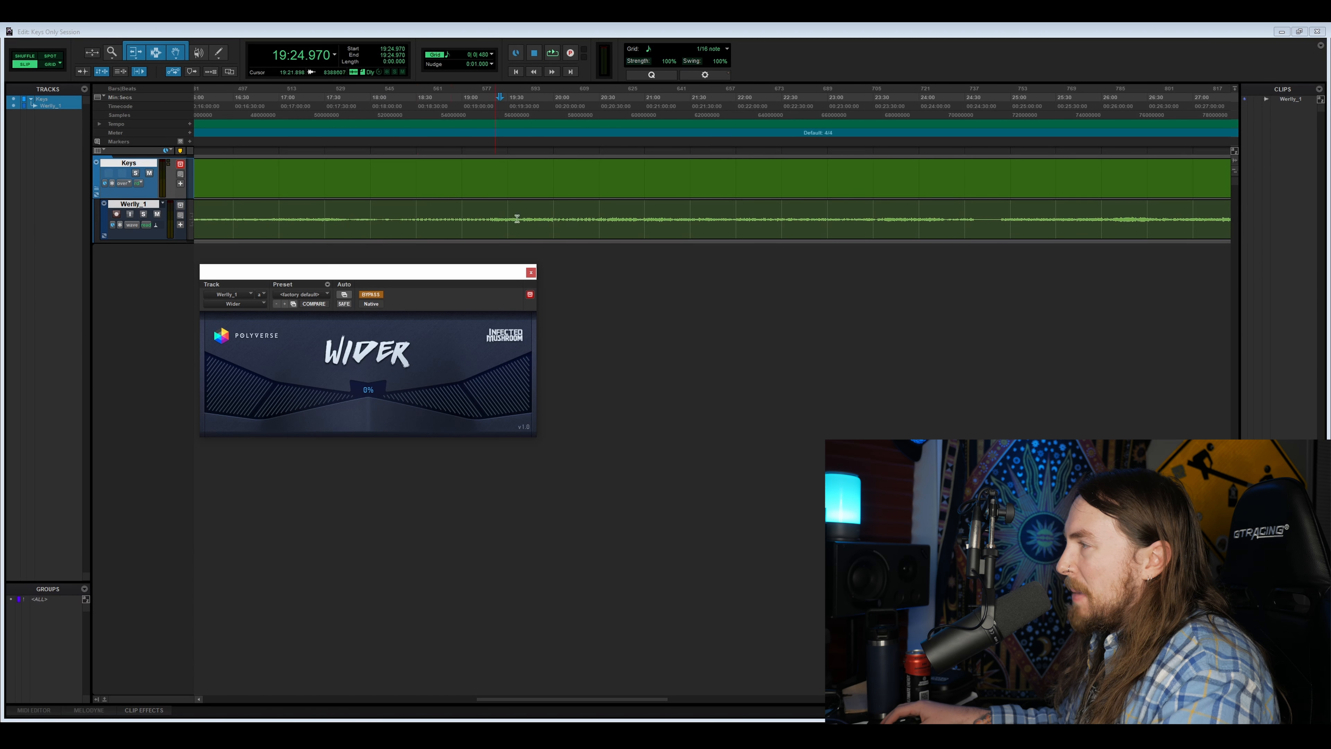
pyautogui.press('space')
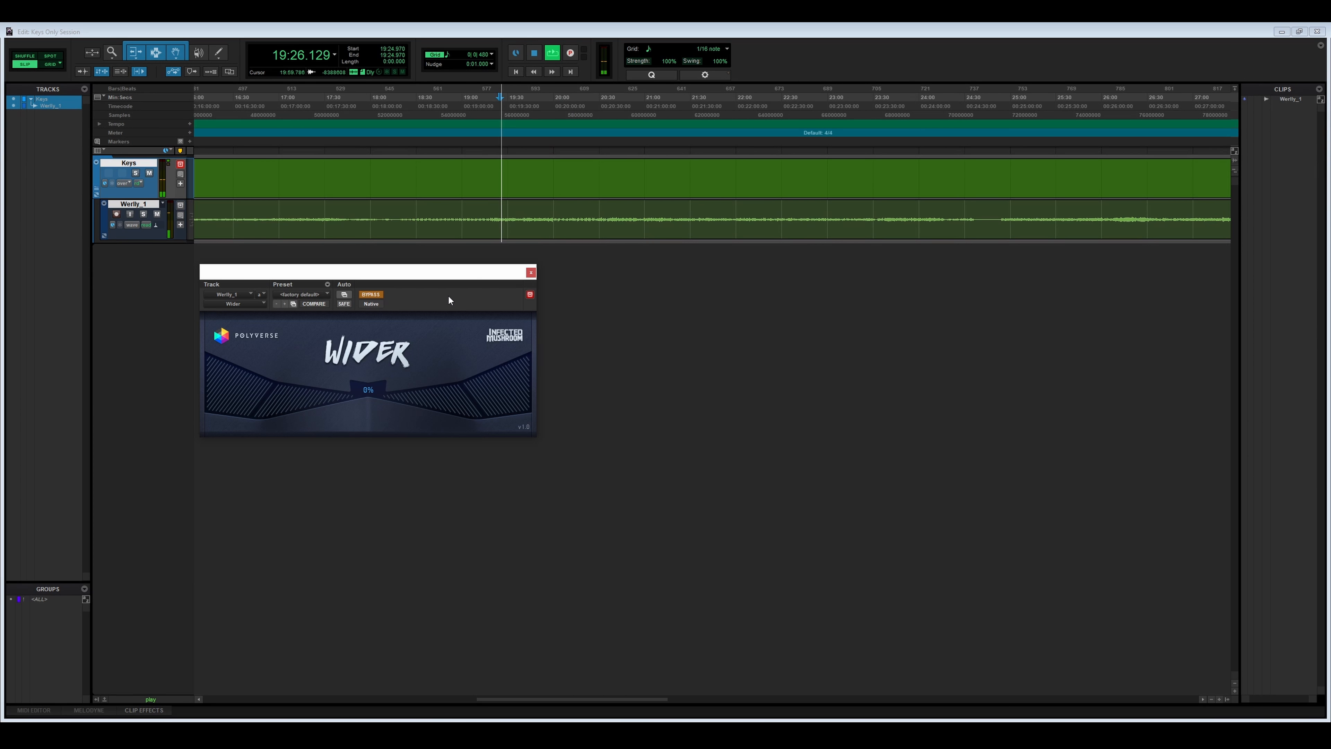
pyautogui.press('space')
# - Set Wider's width to 101%, reactivate it, and compare it bypassed and active while playing from about 19:21
pyautogui.moveTo(408, 401); pyautogui.dragTo(471, 404)
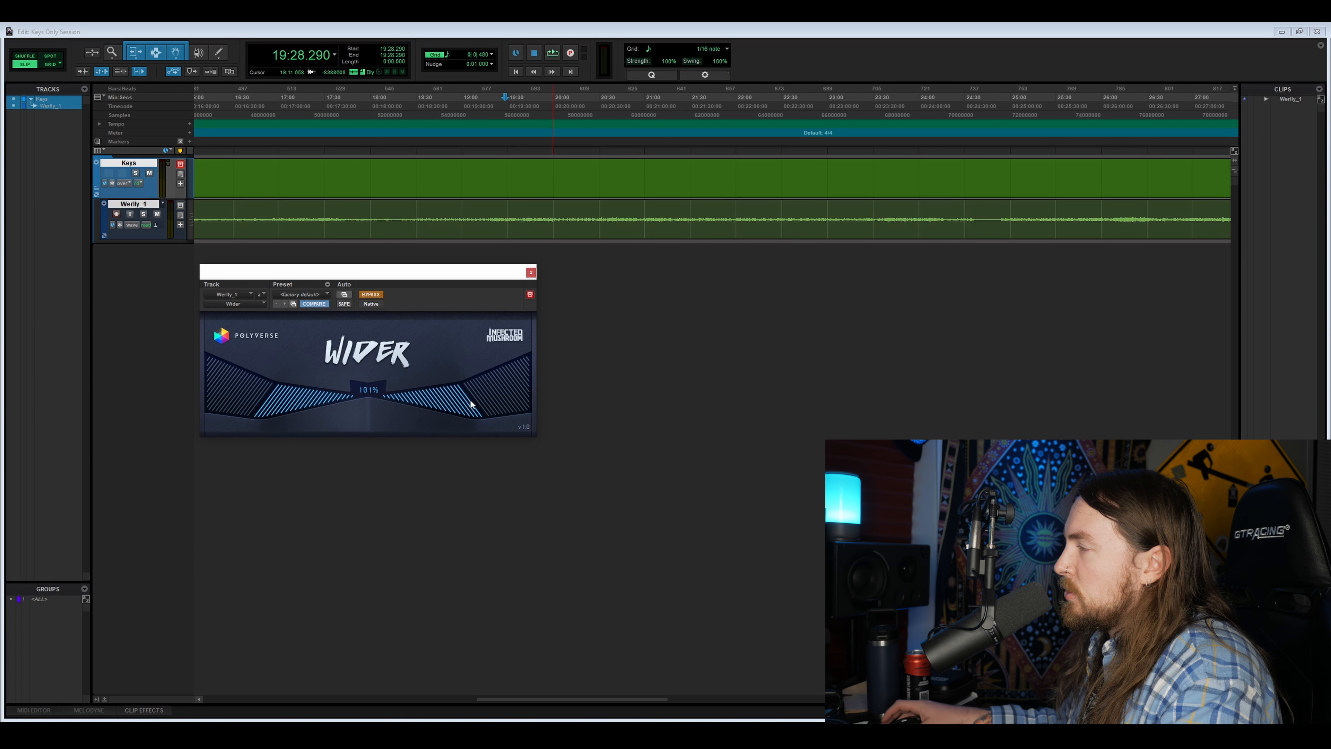
pyautogui.click(375, 296)
pyautogui.click(495, 216)
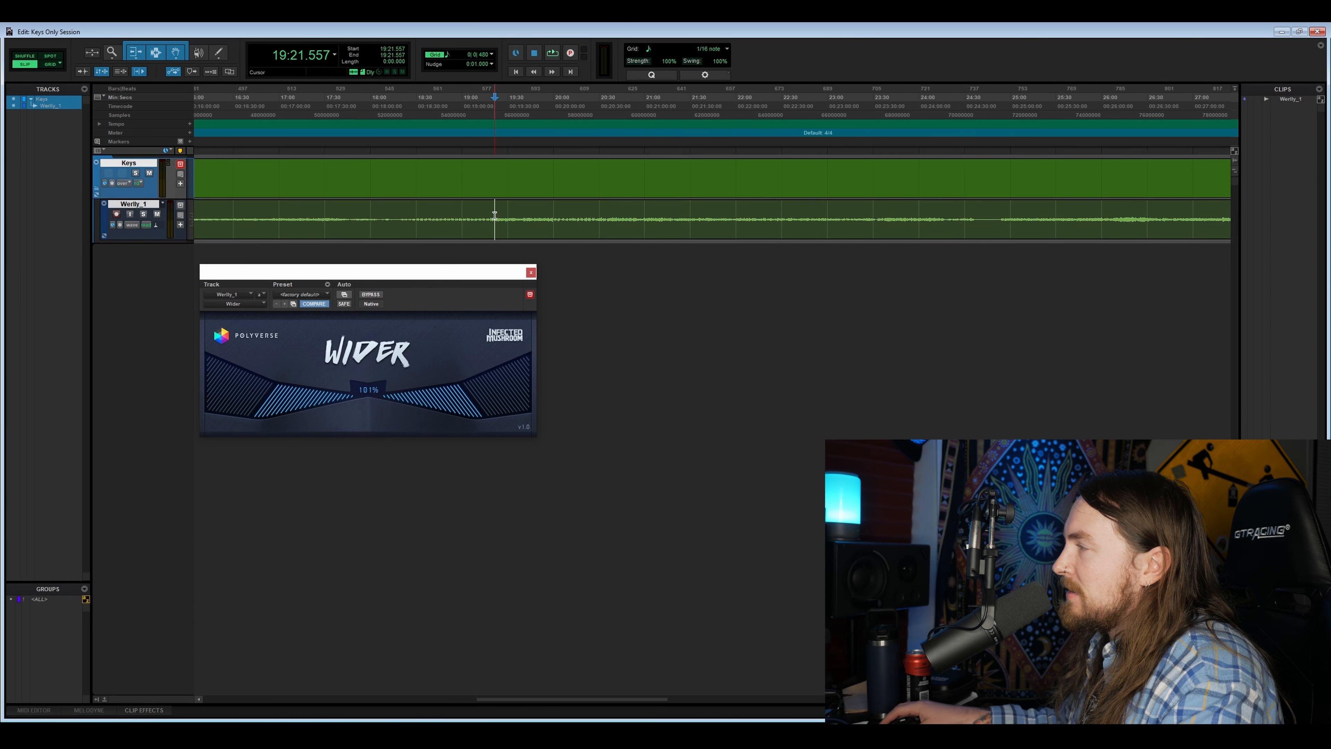
pyautogui.press('space')
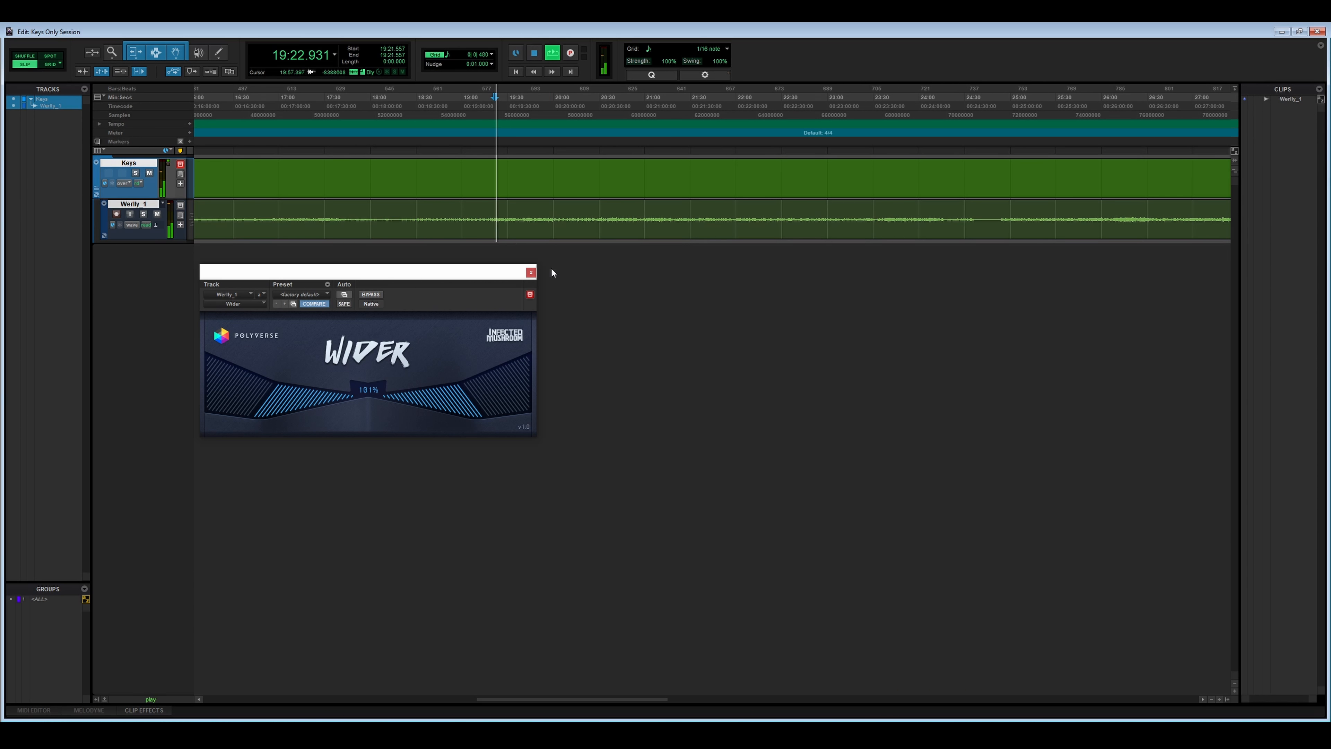
pyautogui.click(369, 295)
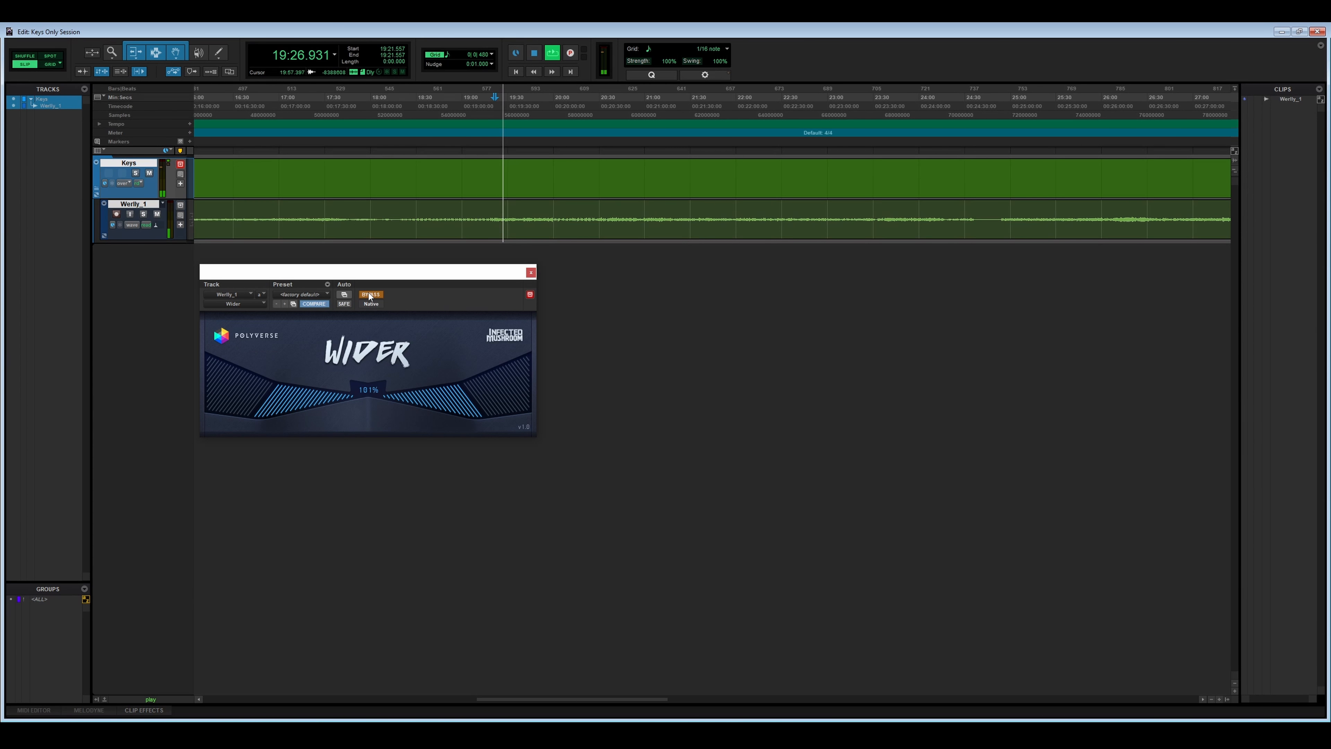
pyautogui.click(370, 295)
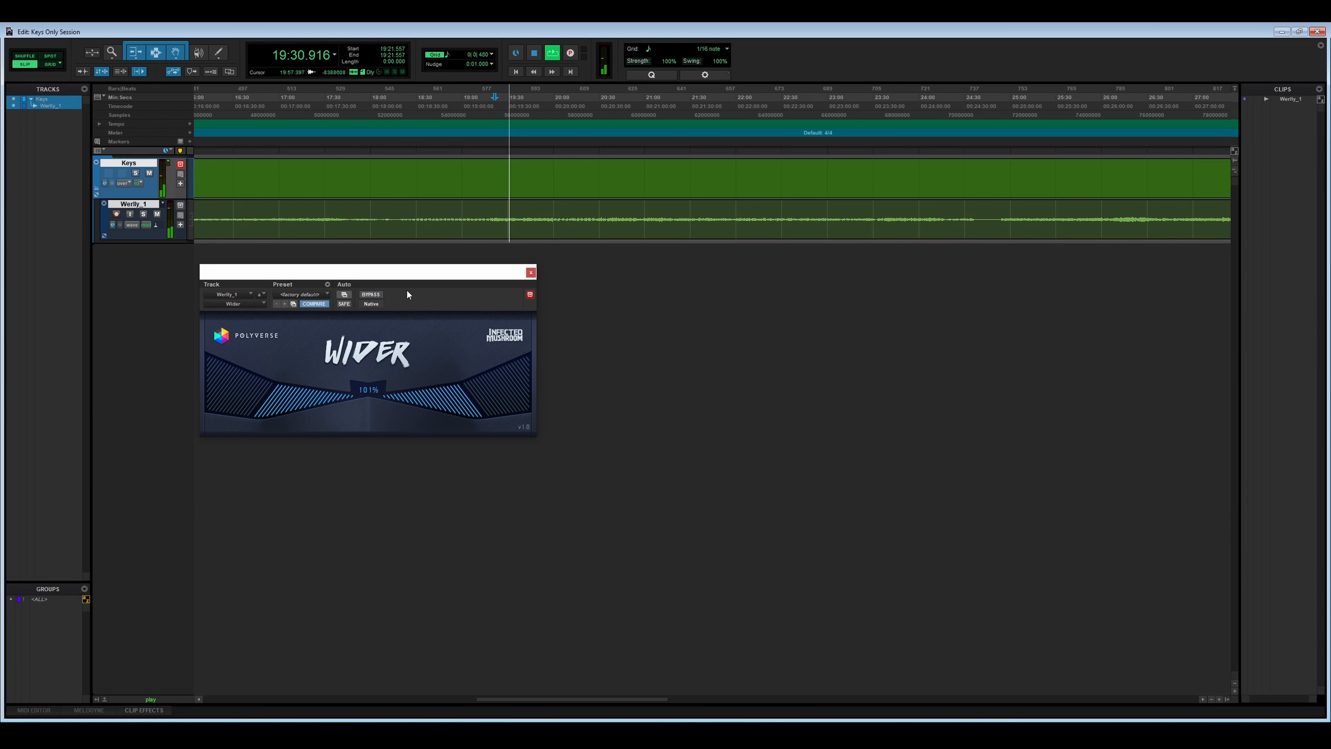
pyautogui.press('space')
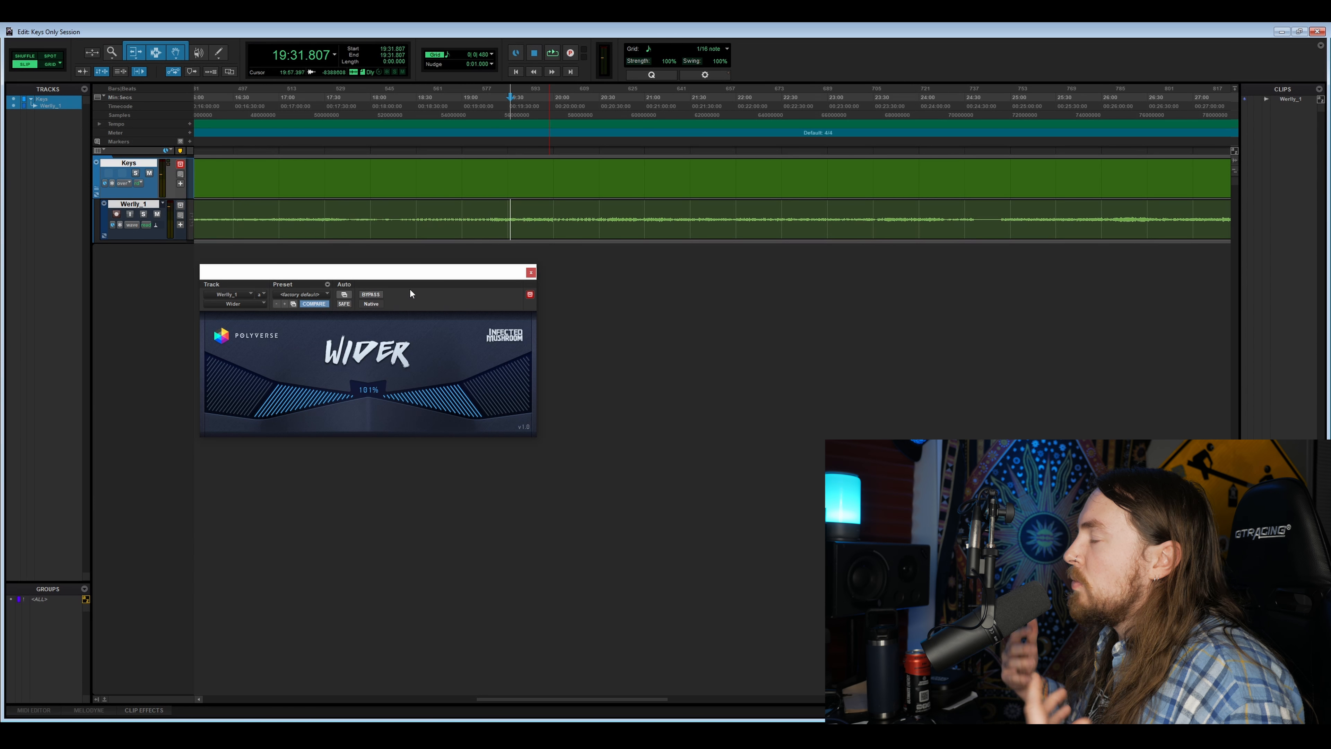
# - Raise Wider's width to 124% and compare it bypassed and active while playing from about 19:18
pyautogui.moveTo(491, 397); pyautogui.dragTo(509, 384)
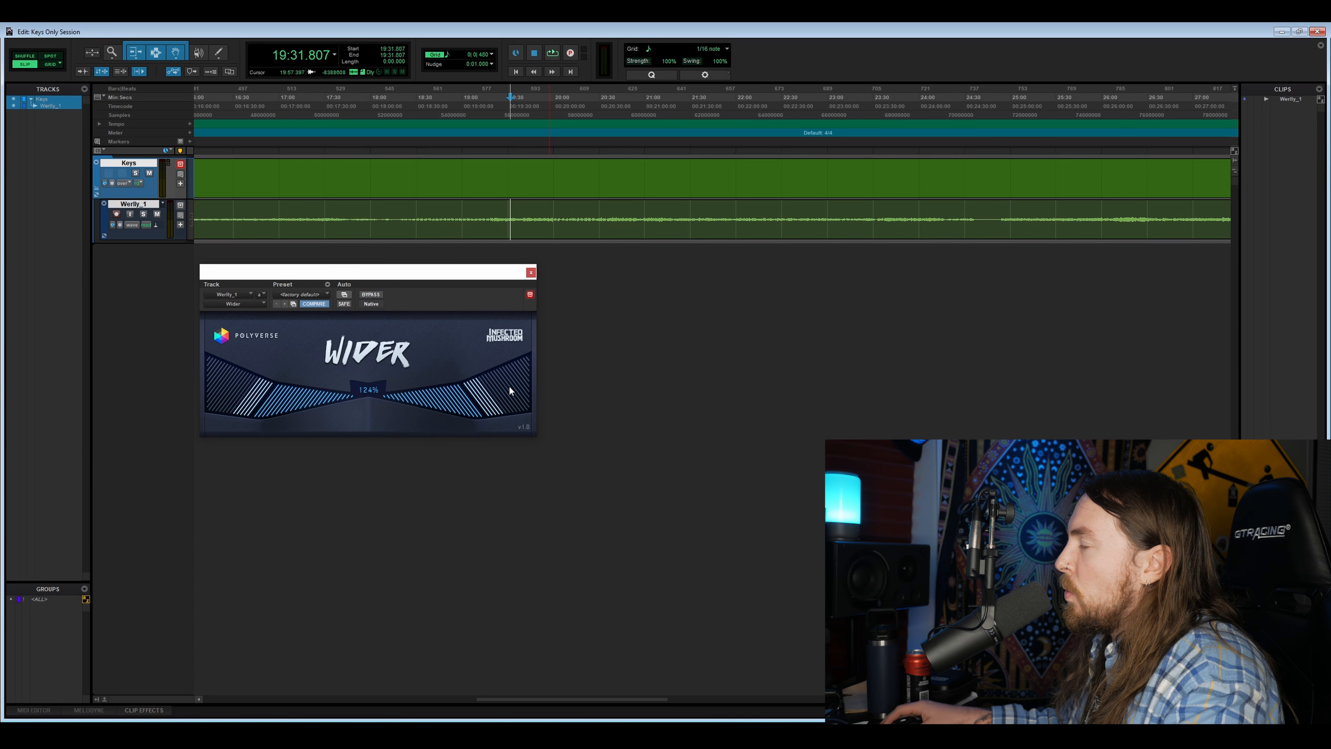
pyautogui.click(490, 216)
pyautogui.press('space')
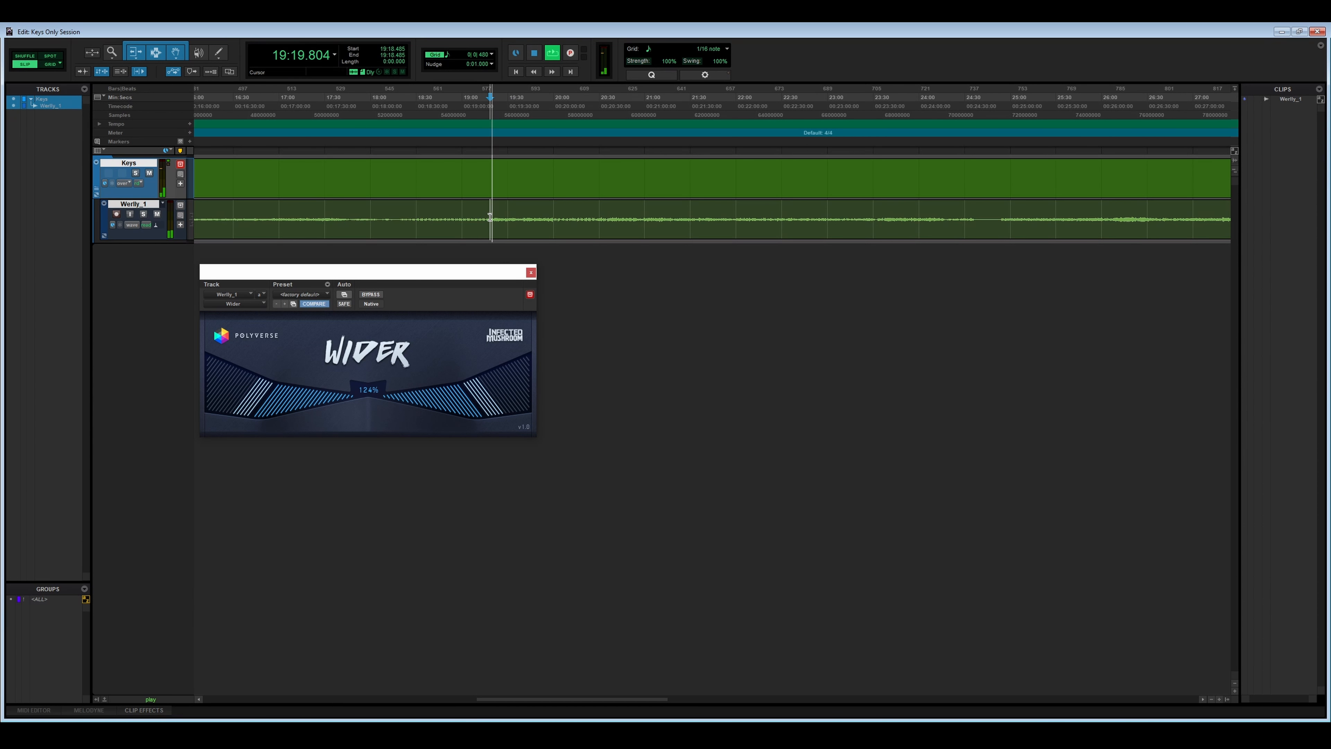
pyautogui.click(370, 294)
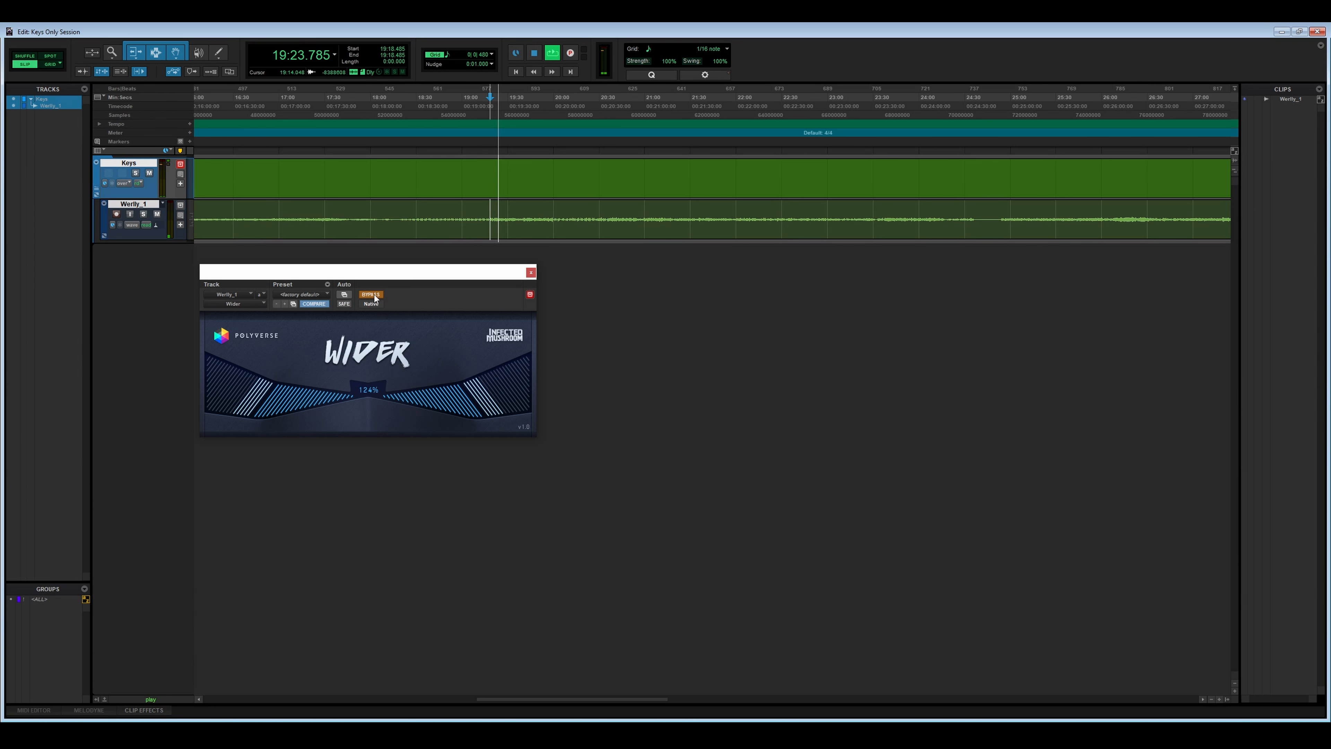
pyautogui.click(374, 298)
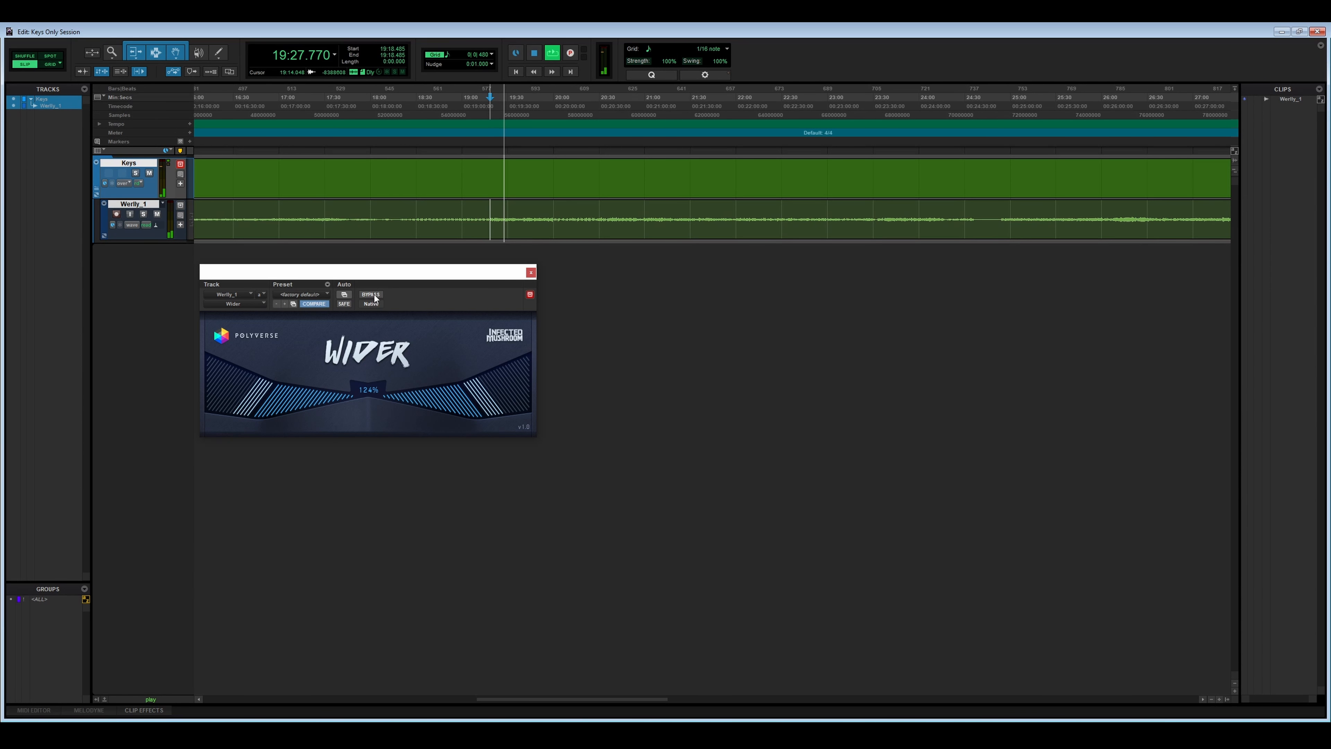
pyautogui.press('space')
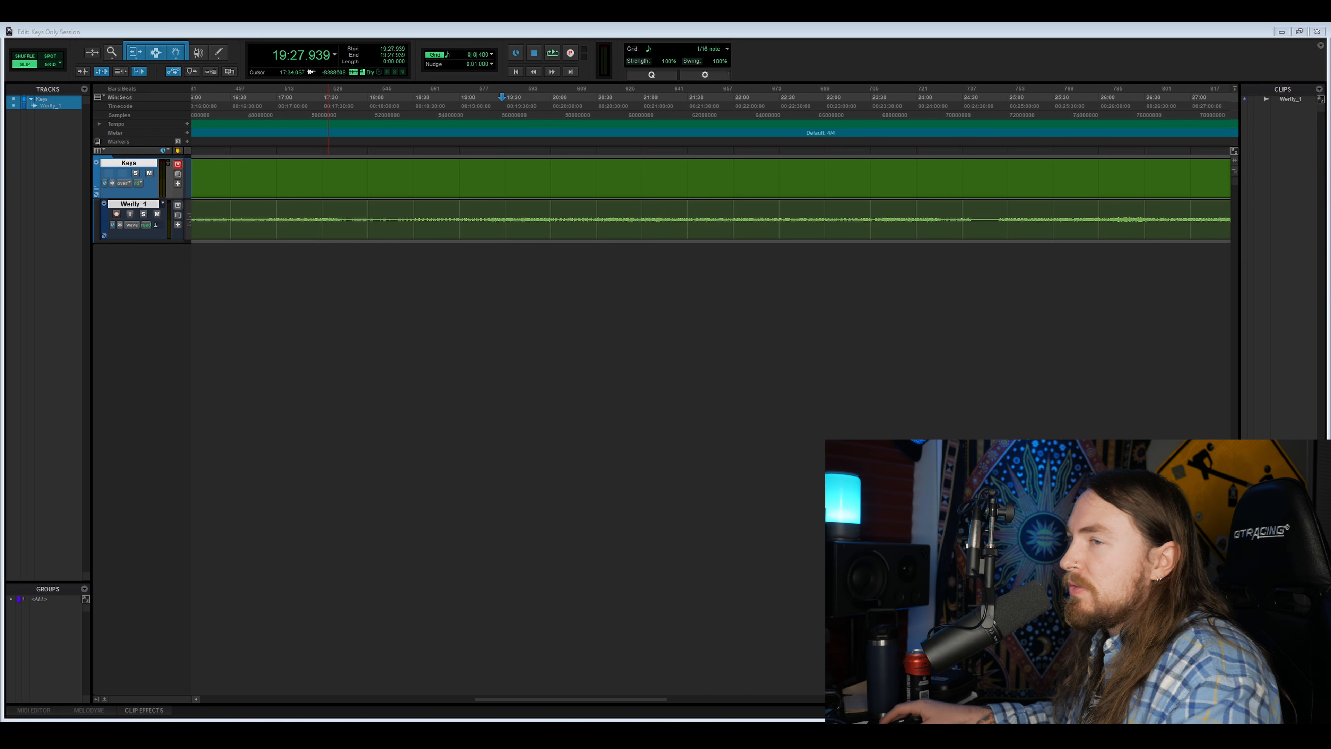
# - Duplicate the keys audio track once with its playlists, automation, inserts, sends and group assignments
pyautogui.click(133, 204)
pyautogui.hotkey('alt', 'shift', 'd')
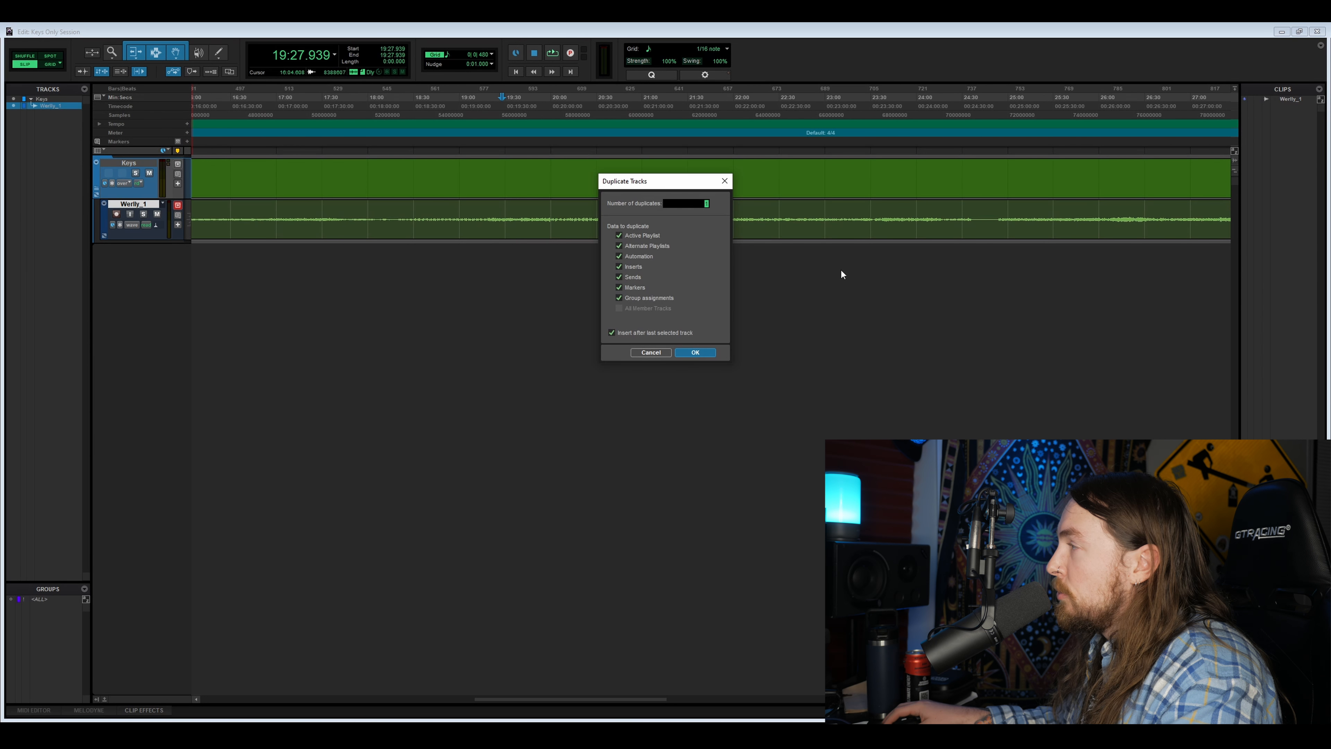
pyautogui.click(696, 352)
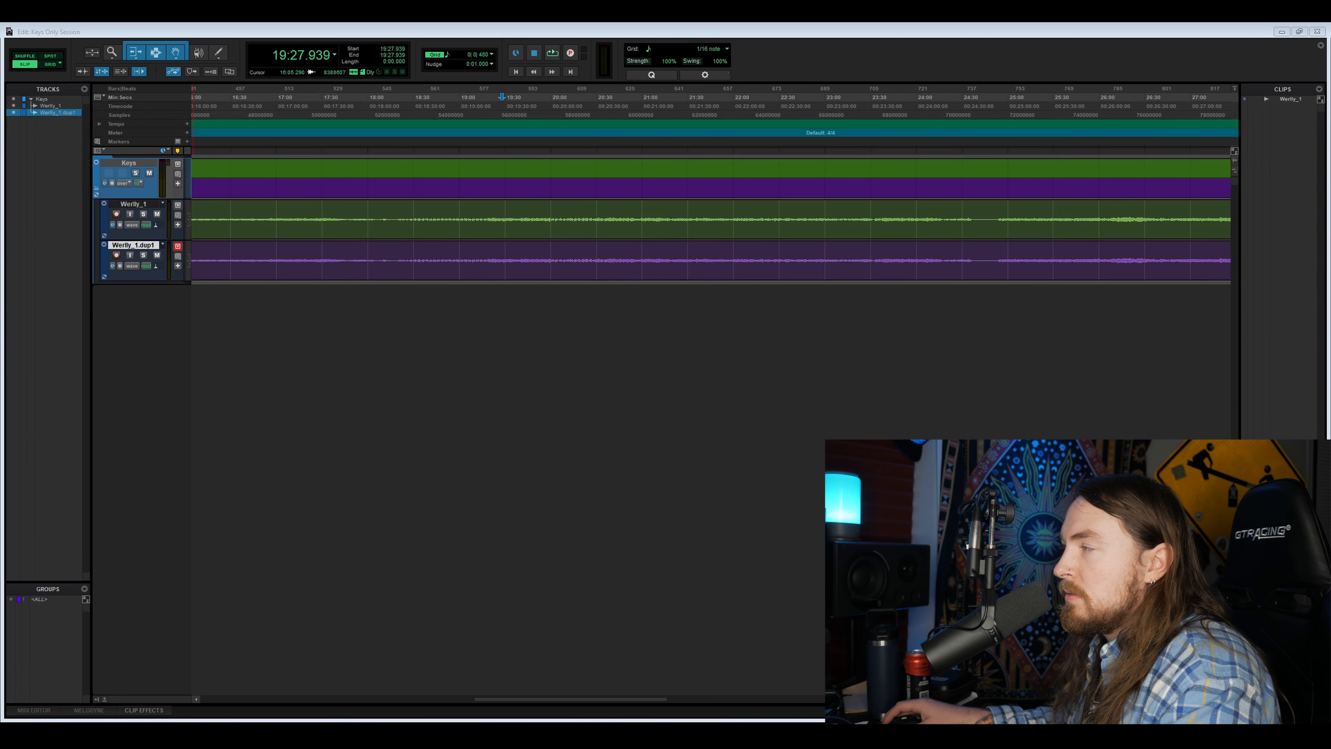
# - Listen briefly to the original and duplicate keys tracks together from about 17:08
pyautogui.click(148, 205)
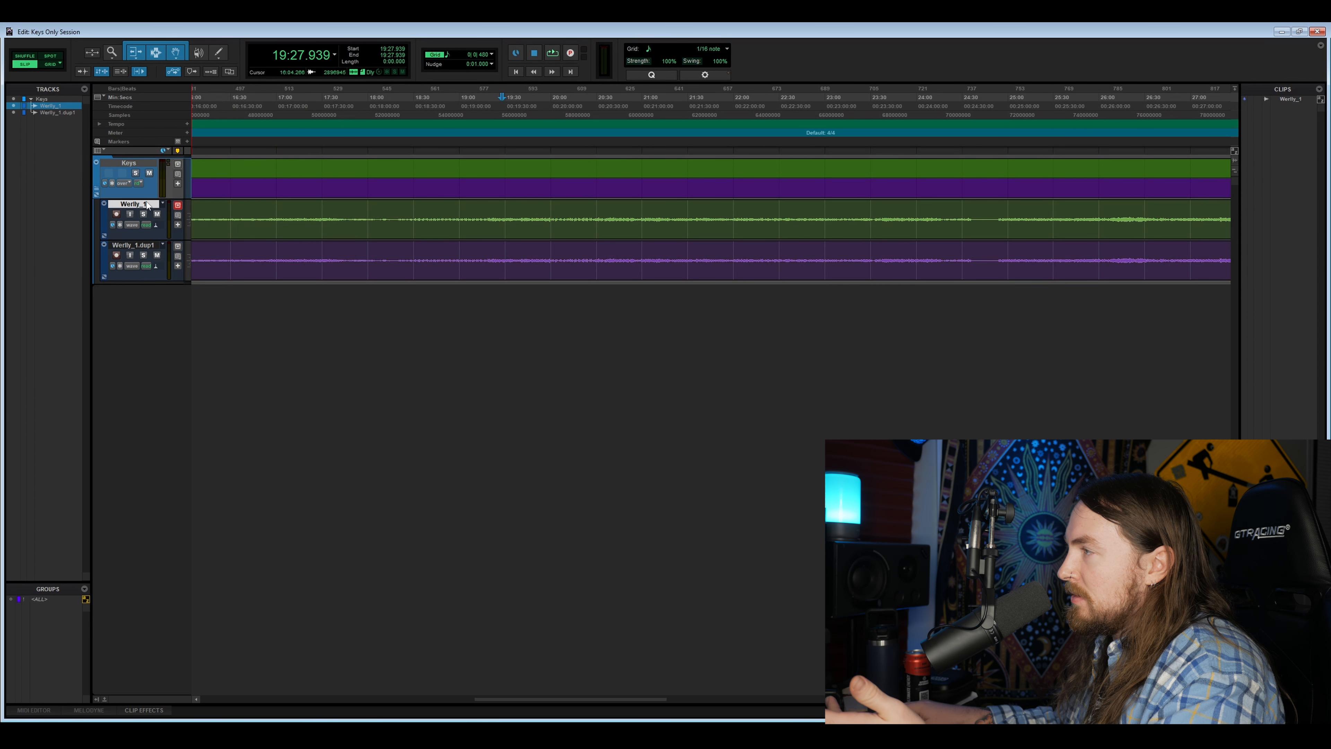
pyautogui.click(141, 244)
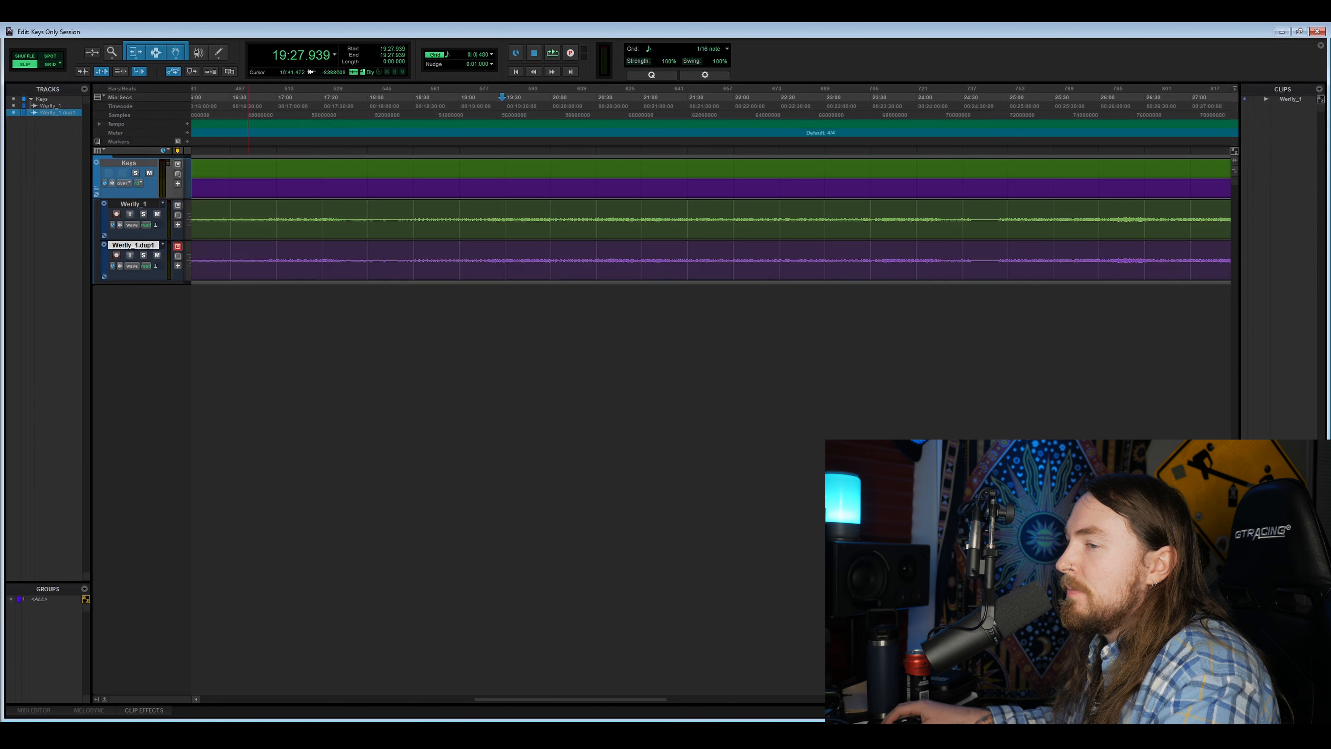
pyautogui.click(287, 214)
pyautogui.press('space')
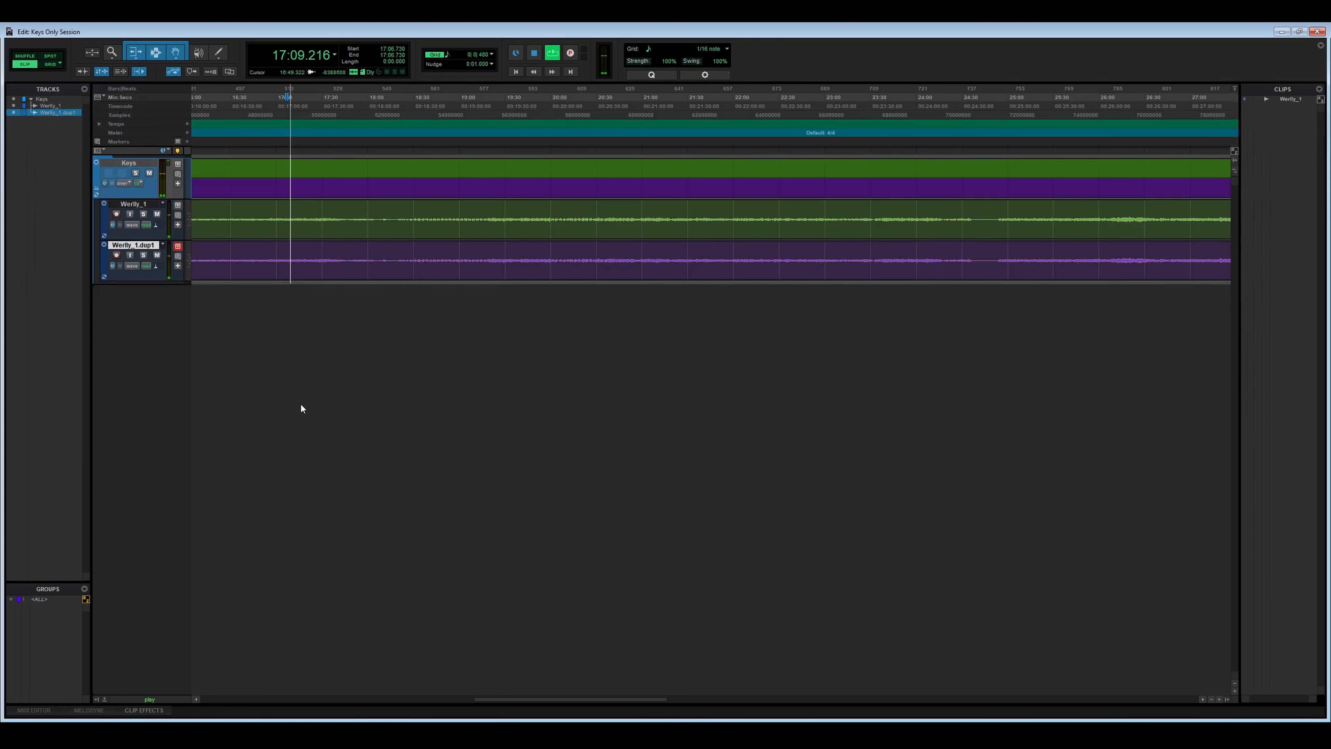
pyautogui.press('space')
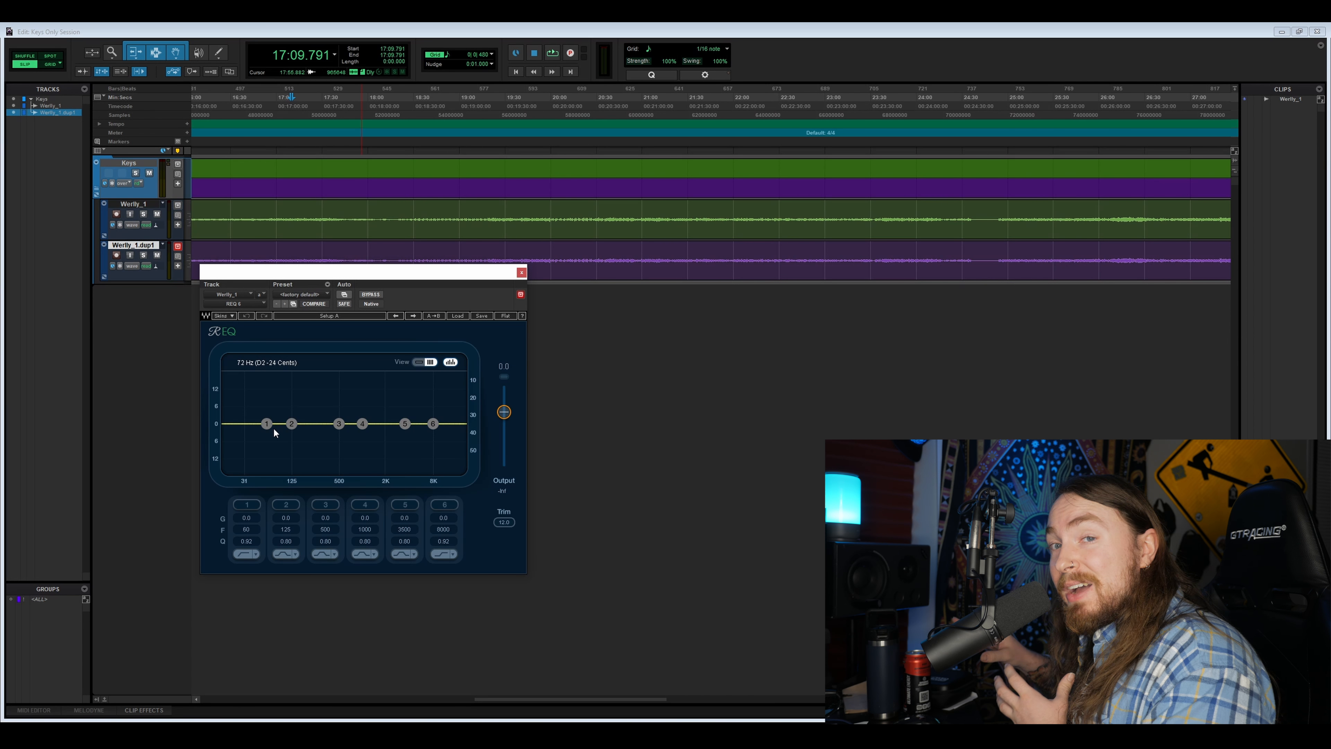
# - On the original track's REQ 6, boost a band 1 Low-Shelf about 4.8 dB at 171 Hz and cut band 6 about 4.2 dB near 3560 Hz
pyautogui.moveTo(274, 428); pyautogui.dragTo(277, 427)
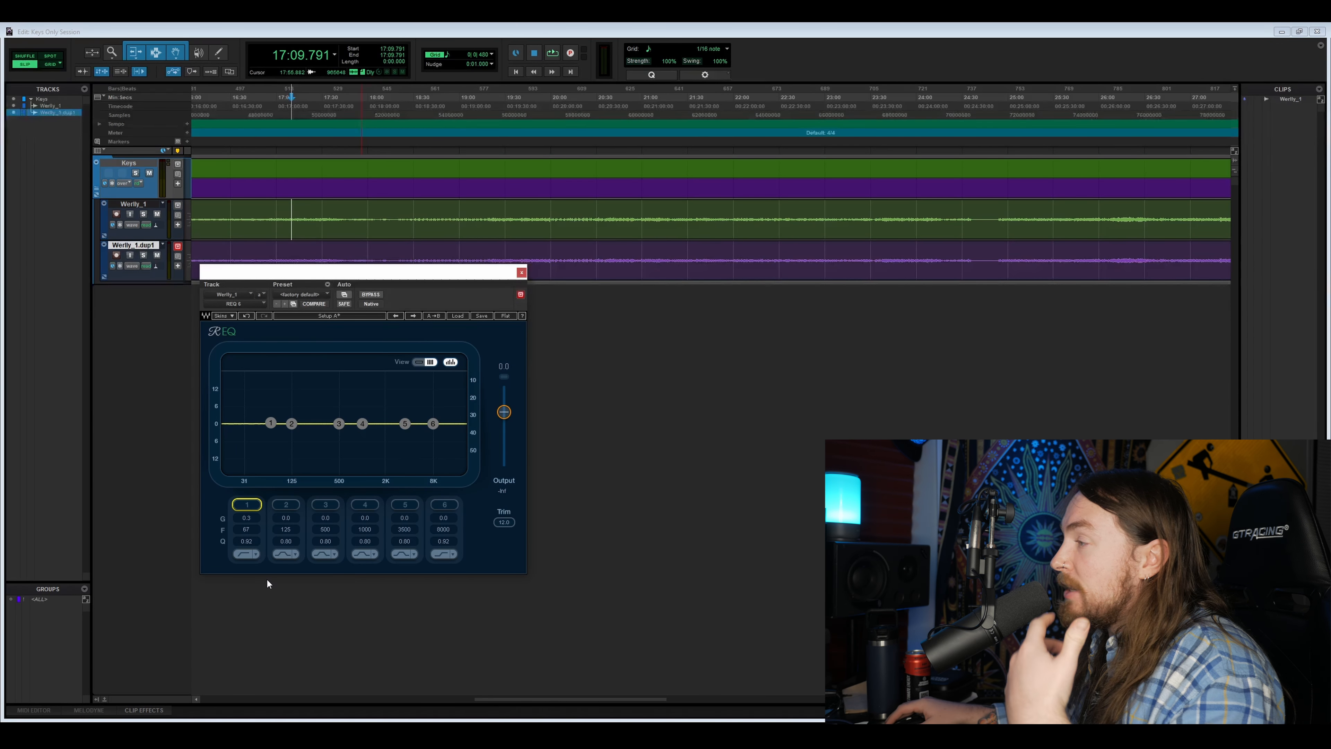
pyautogui.click(254, 556)
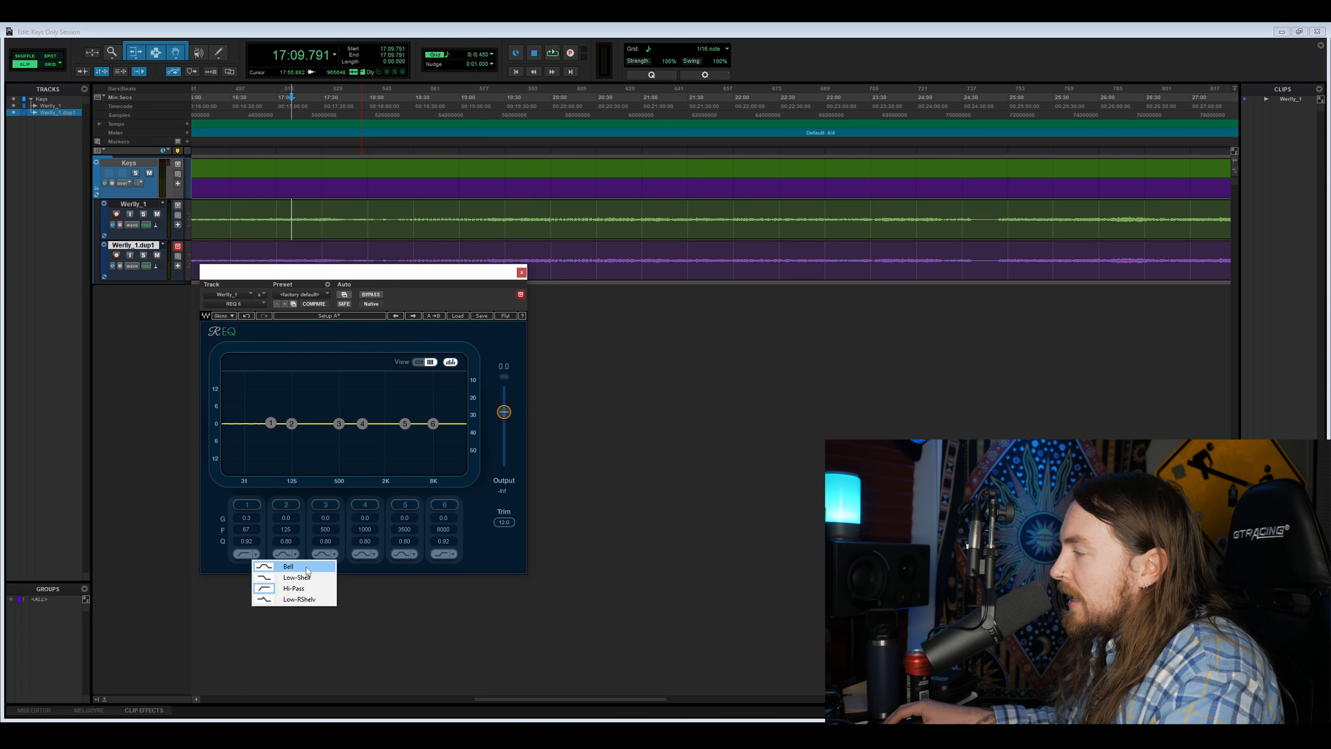
pyautogui.click(315, 578)
pyautogui.click(273, 422)
pyautogui.moveTo(273, 421); pyautogui.dragTo(302, 409)
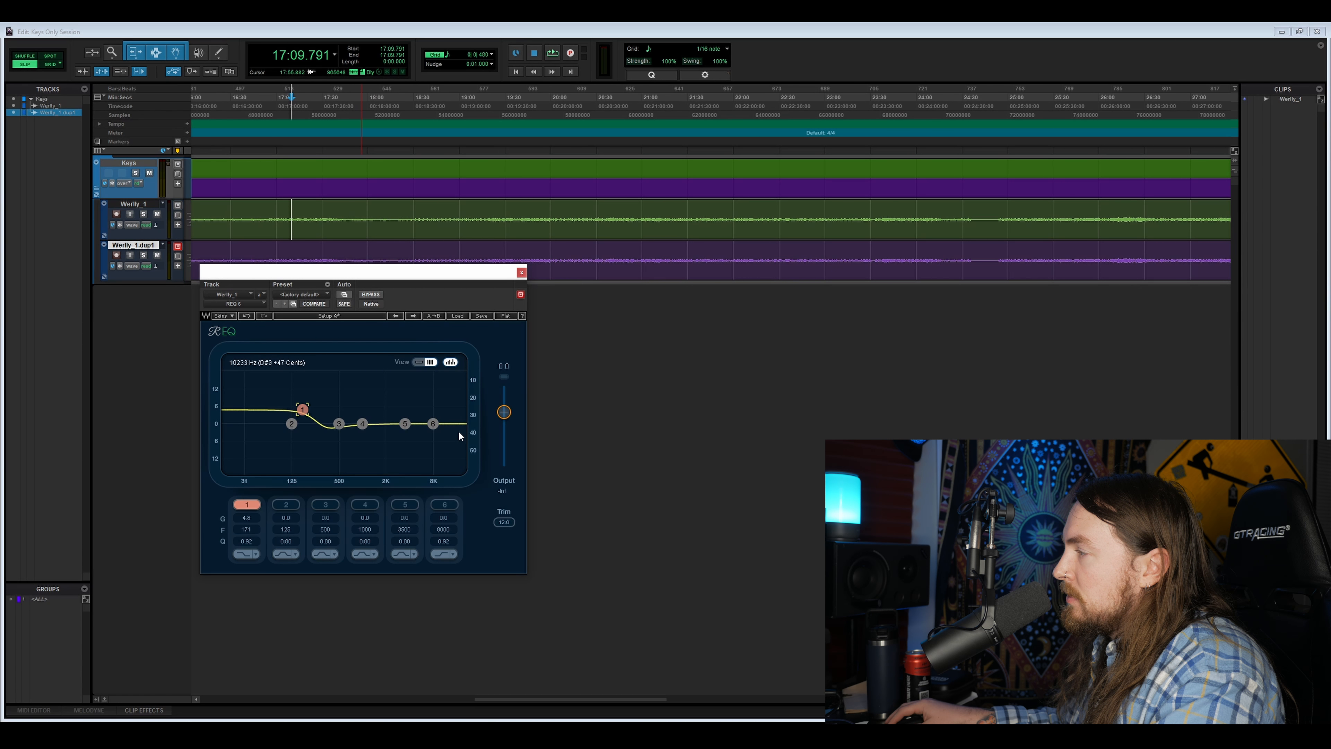
pyautogui.moveTo(433, 425); pyautogui.dragTo(406, 435)
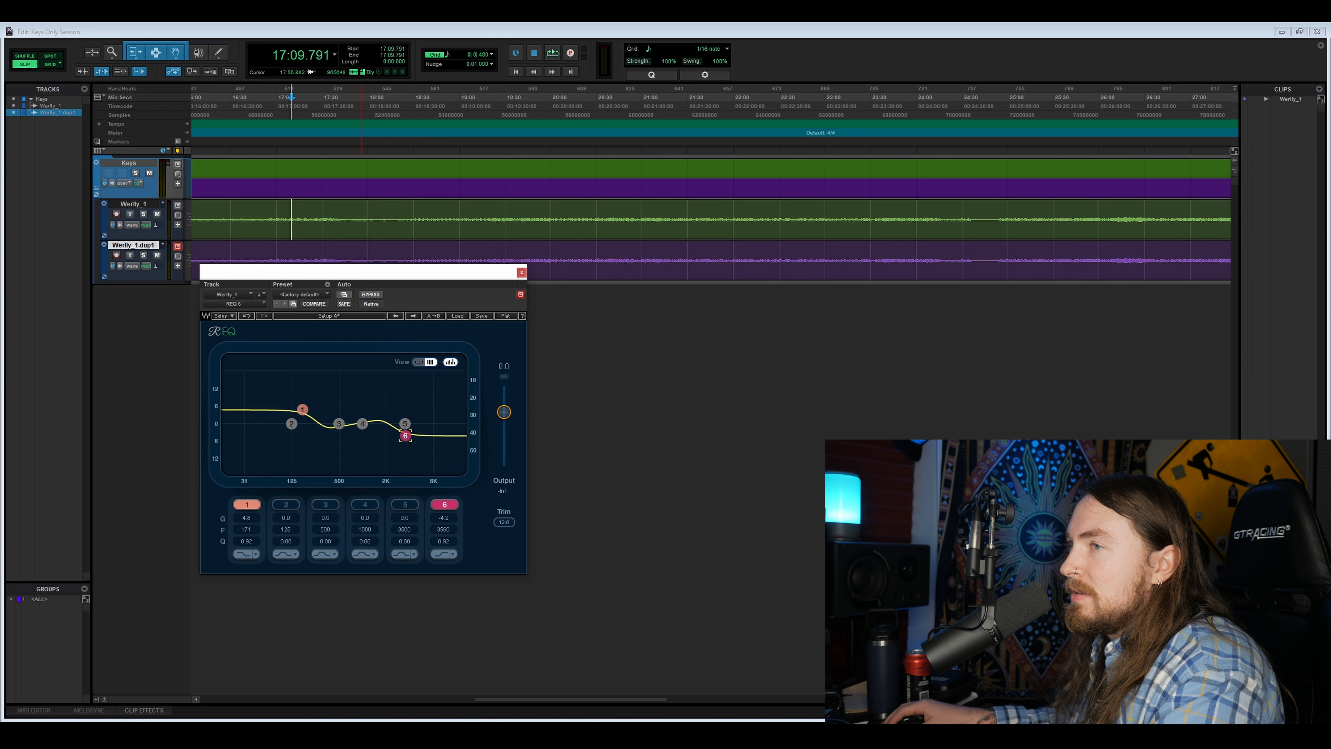
# - Invert the duplicate track's REQ 6 curve, cutting band 1 about 5.1 dB at 184 Hz and boosting band 6 about 4.1 dB near 3289 Hz
pyautogui.moveTo(144, 10); pyautogui.dragTo(640, 186)
pyautogui.moveTo(365, 272); pyautogui.dragTo(253, 230)
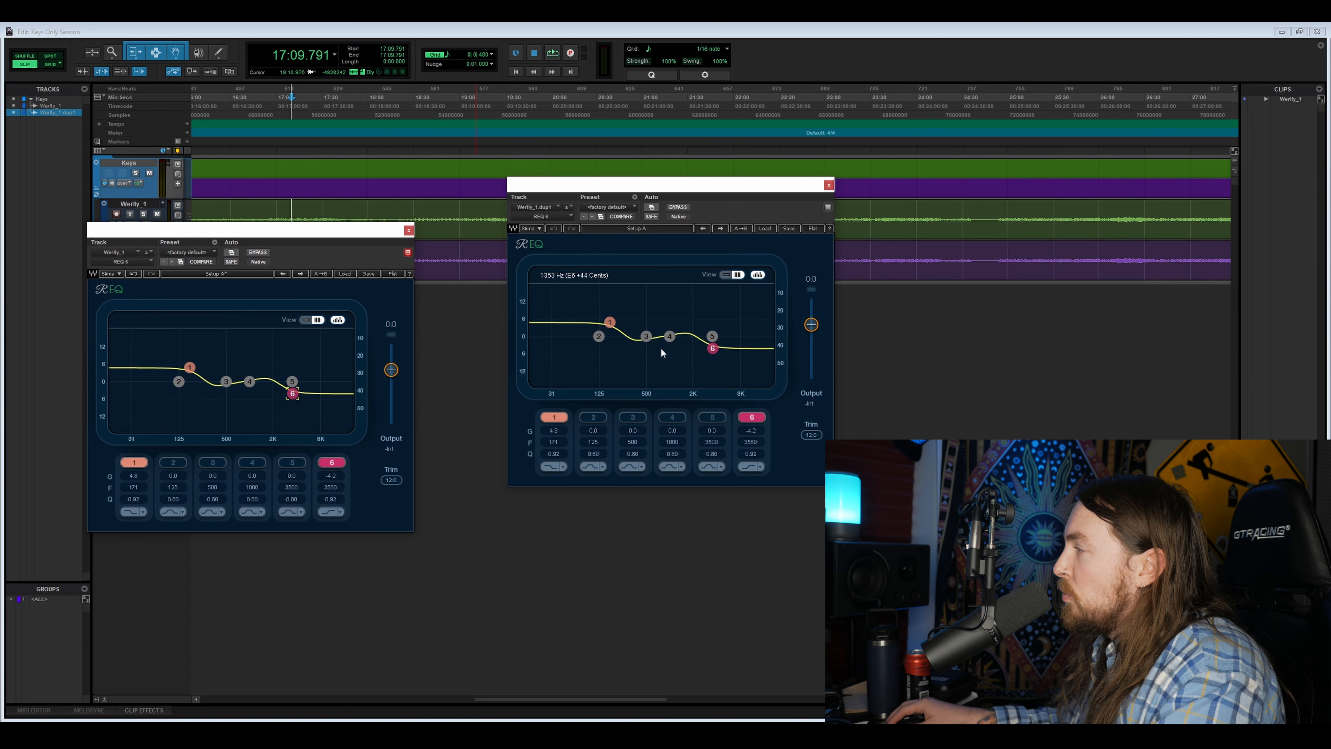
pyautogui.moveTo(610, 321); pyautogui.dragTo(612, 350)
pyautogui.moveTo(712, 348); pyautogui.dragTo(710, 324)
# - Play both keys tracks from about 16:35 and compare the sound with both REQ equalizers bypassed and active
pyautogui.click(241, 149)
pyautogui.press('space')
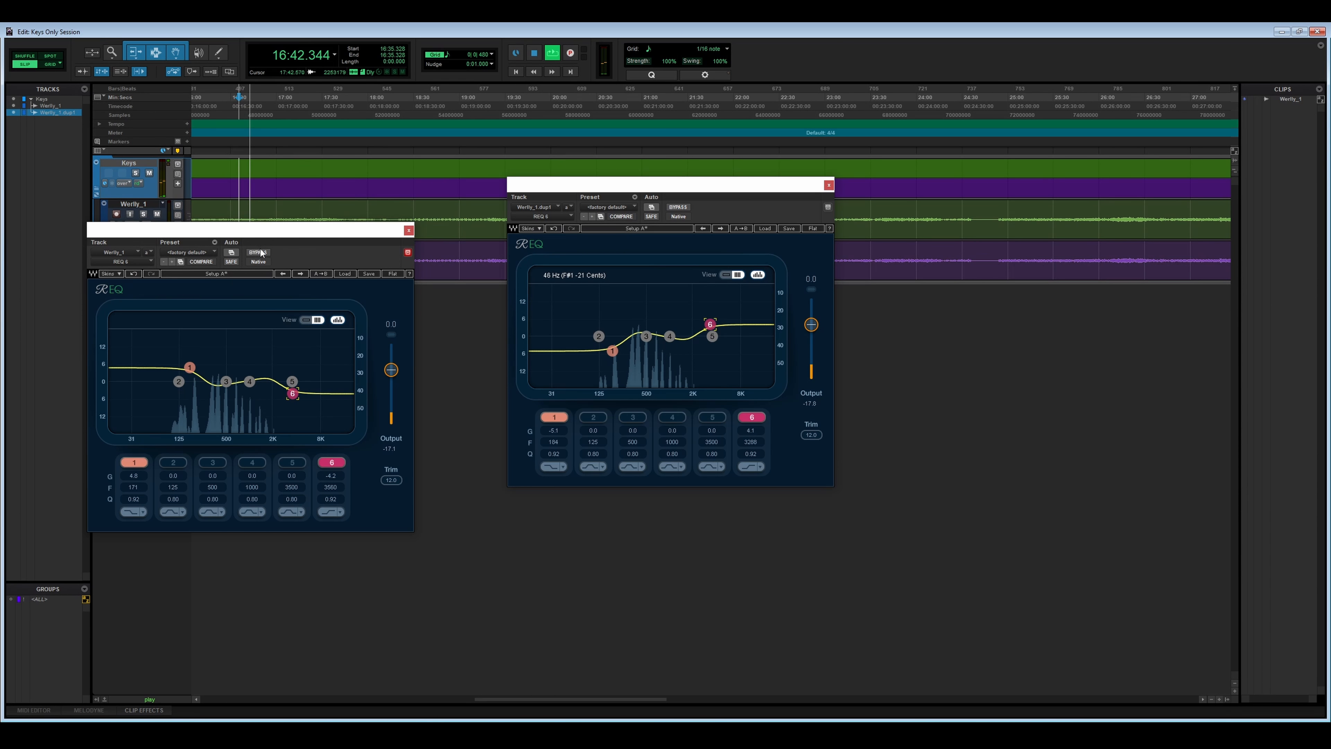
pyautogui.click(687, 209)
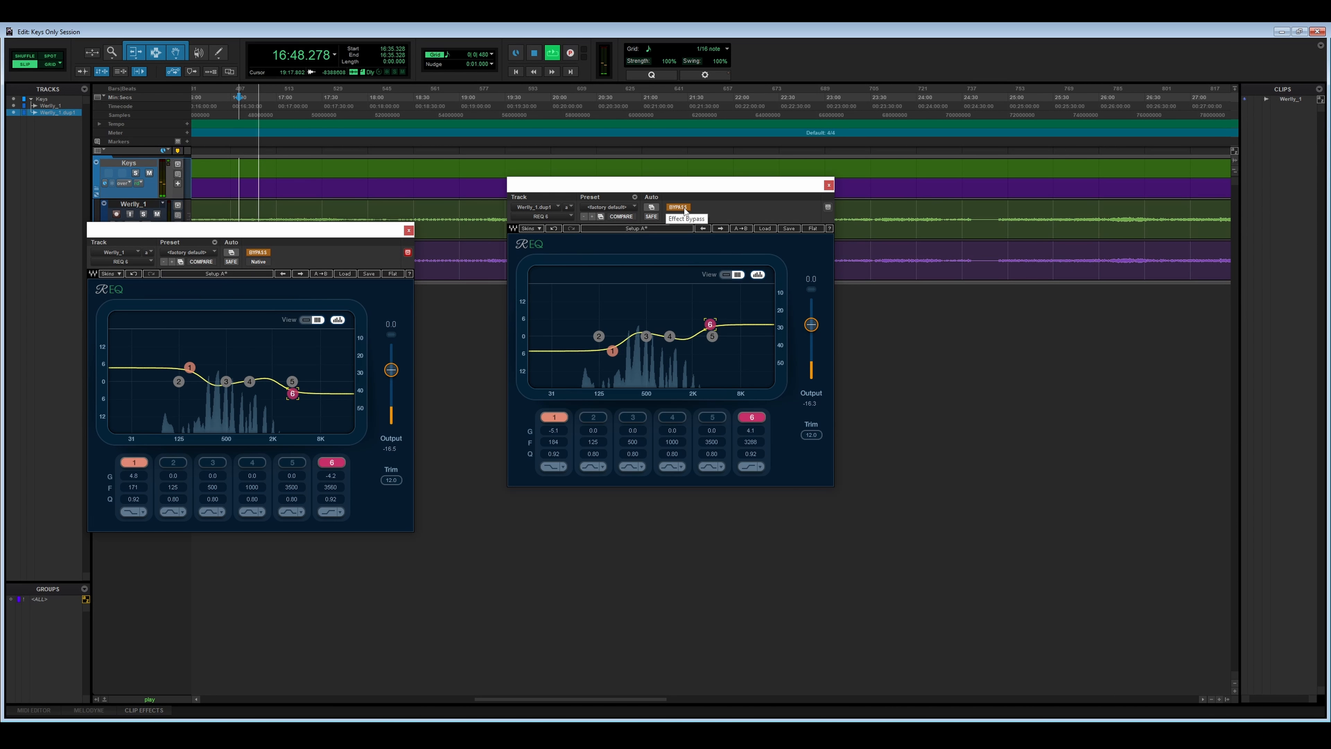
pyautogui.click(683, 208)
pyautogui.click(266, 254)
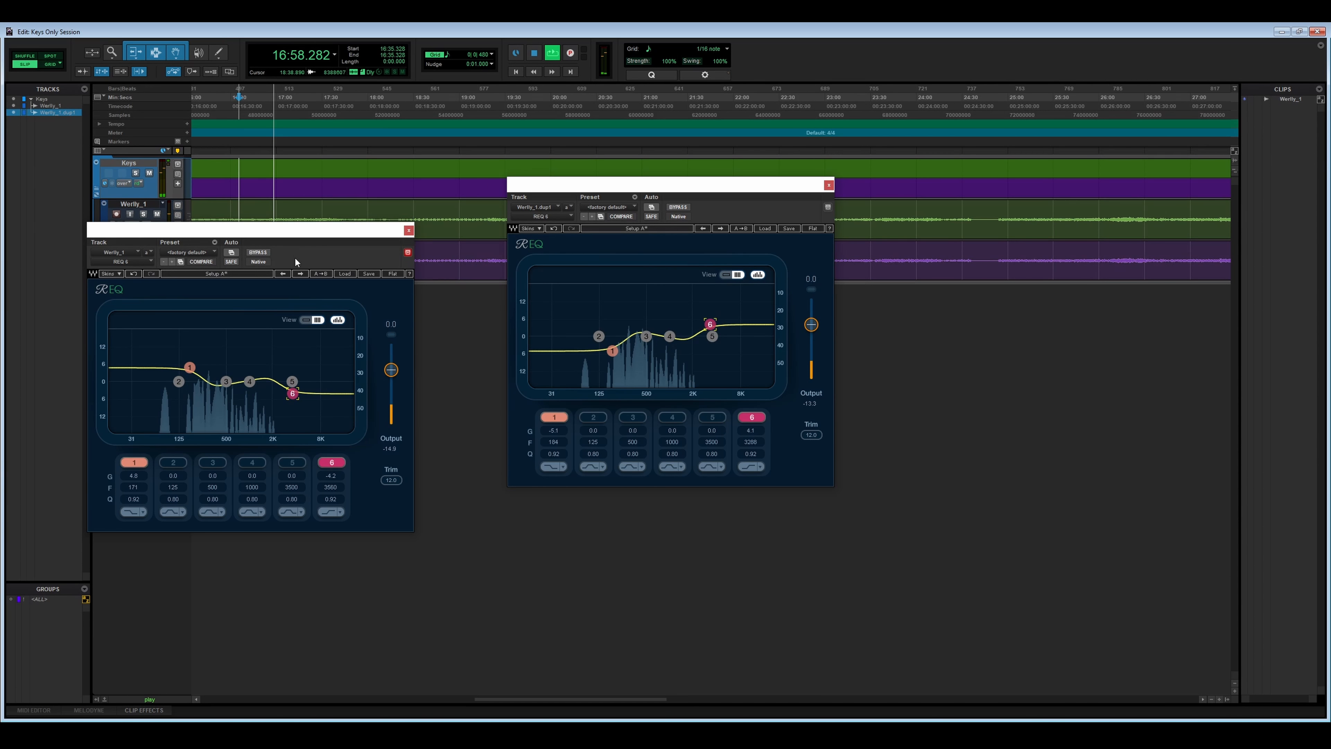
# - Stop playback and set the width of the Wider plug-in on the Keys track to 100%
pyautogui.press('space')
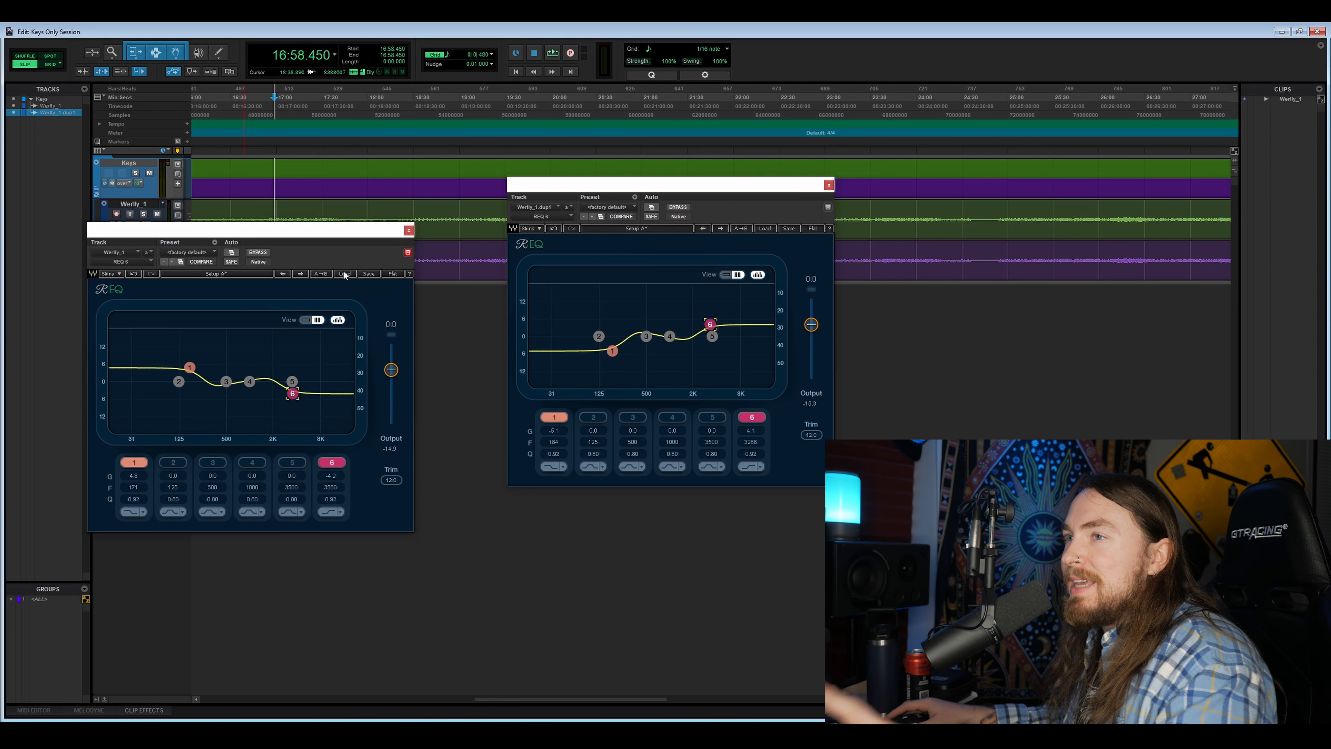
pyautogui.click(128, 162)
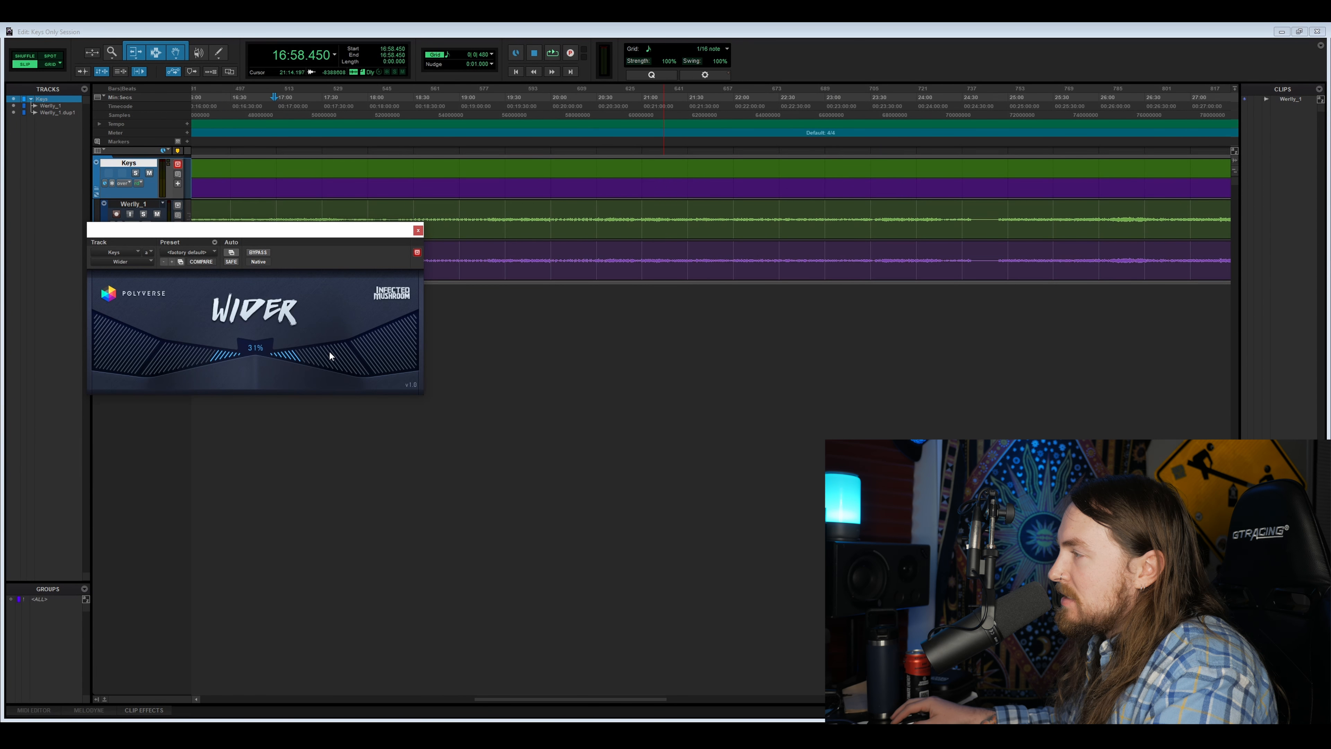
pyautogui.moveTo(329, 351); pyautogui.dragTo(383, 335)
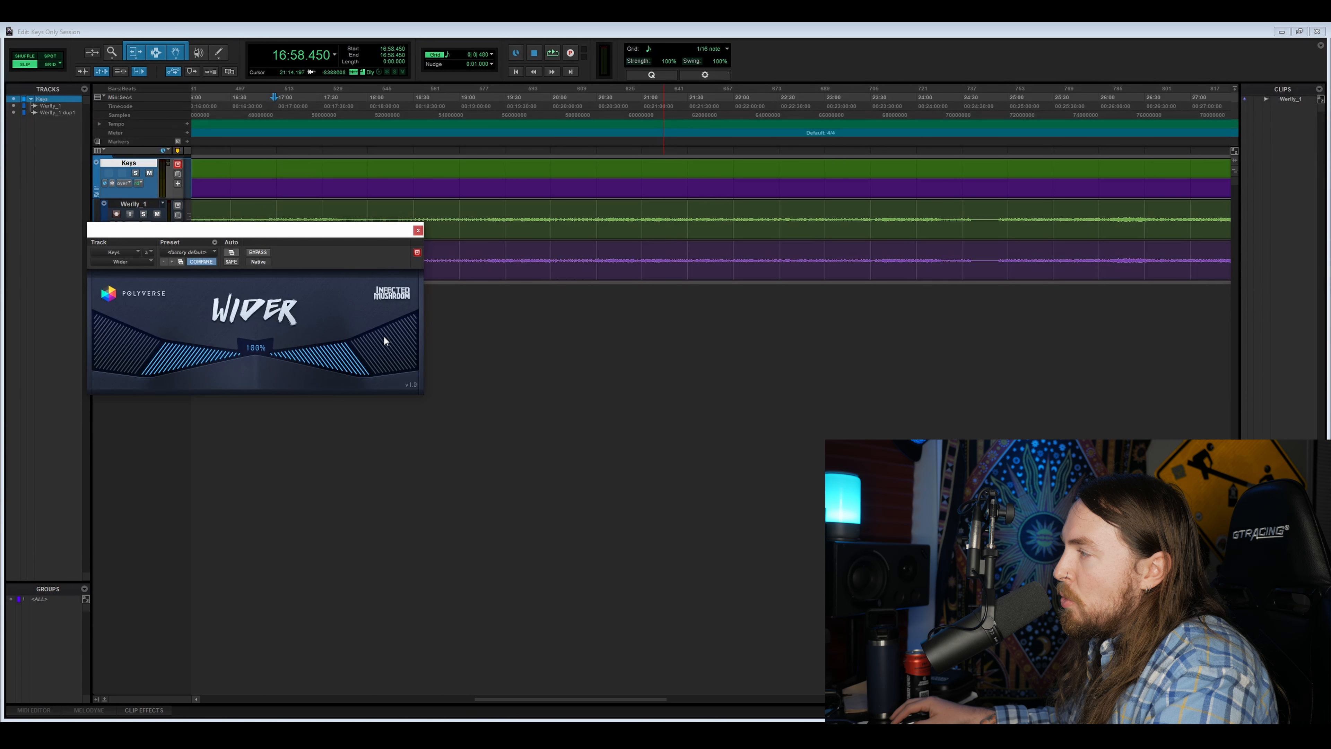
# - Play the keys tracks from about 16:35 and raise the Keys track's Wider width to 114% while listening
pyautogui.click(238, 179)
pyautogui.press('space')
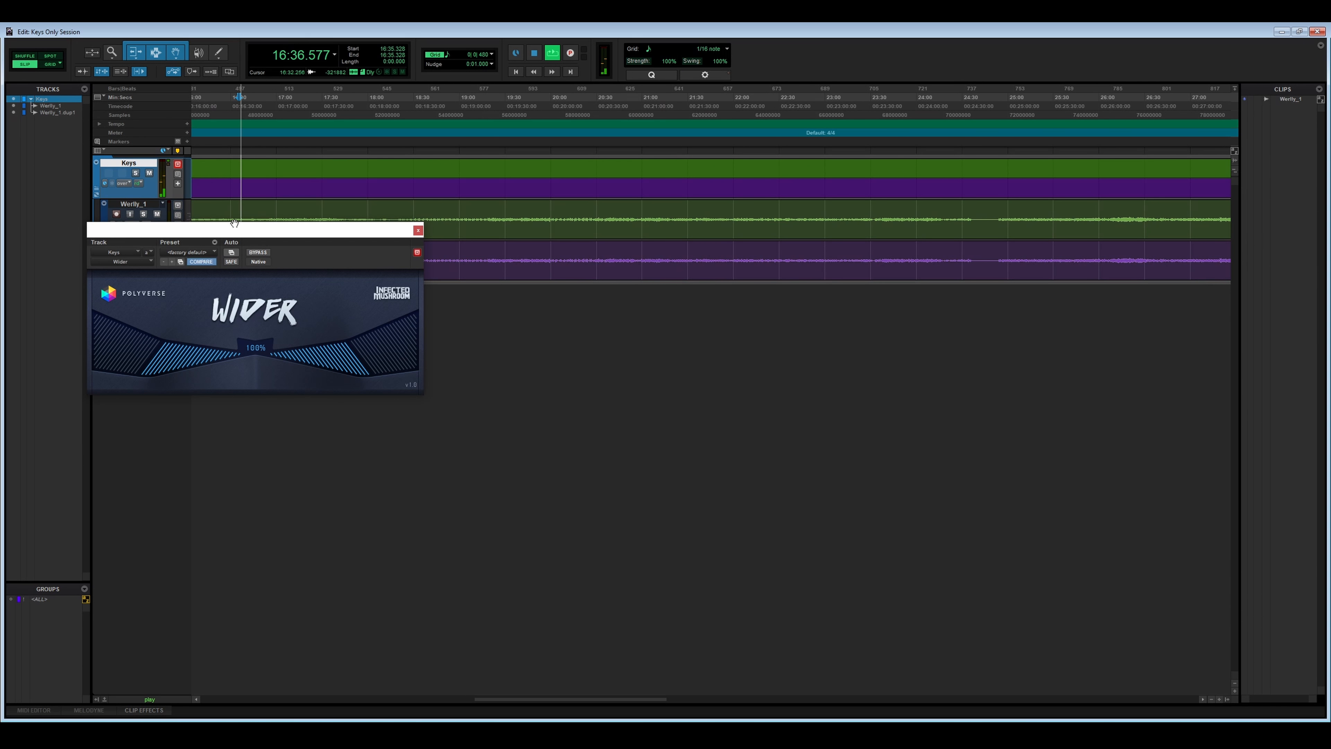
pyautogui.moveTo(234, 225); pyautogui.dragTo(232, 312)
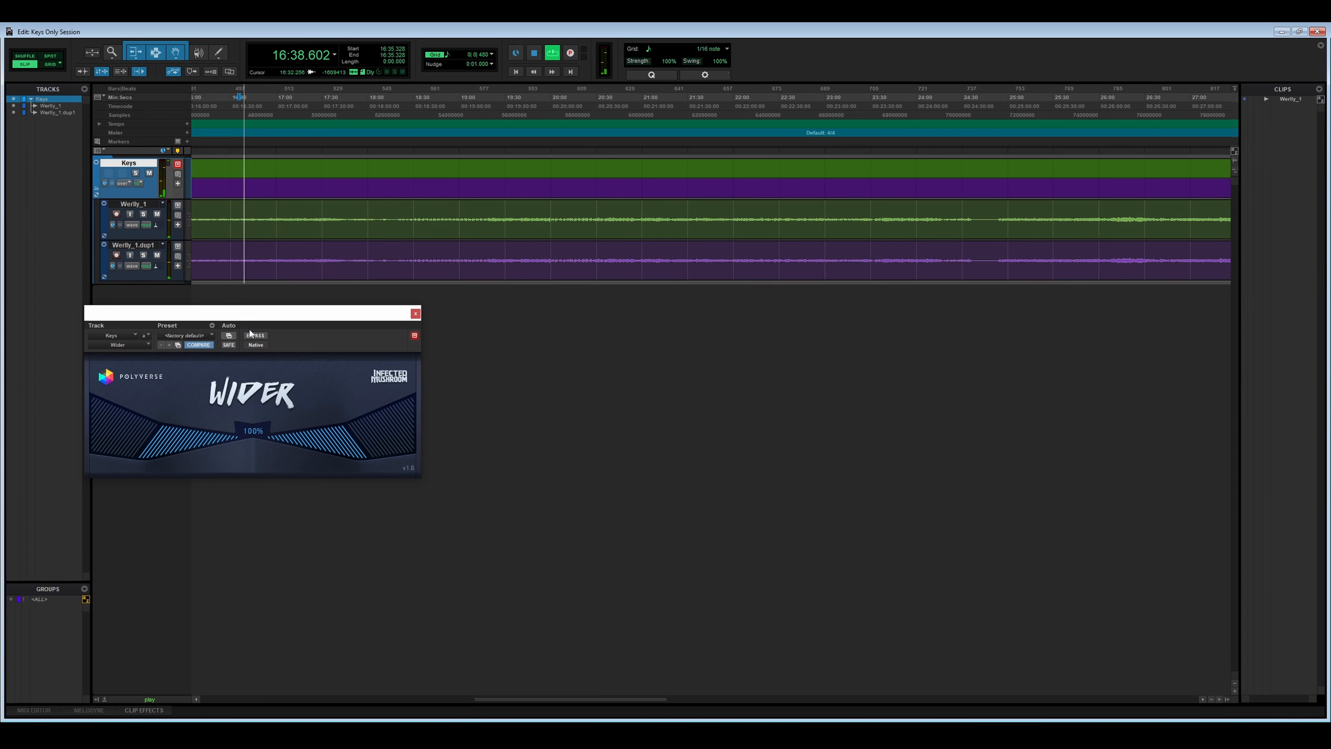
pyautogui.moveTo(358, 439); pyautogui.dragTo(362, 437)
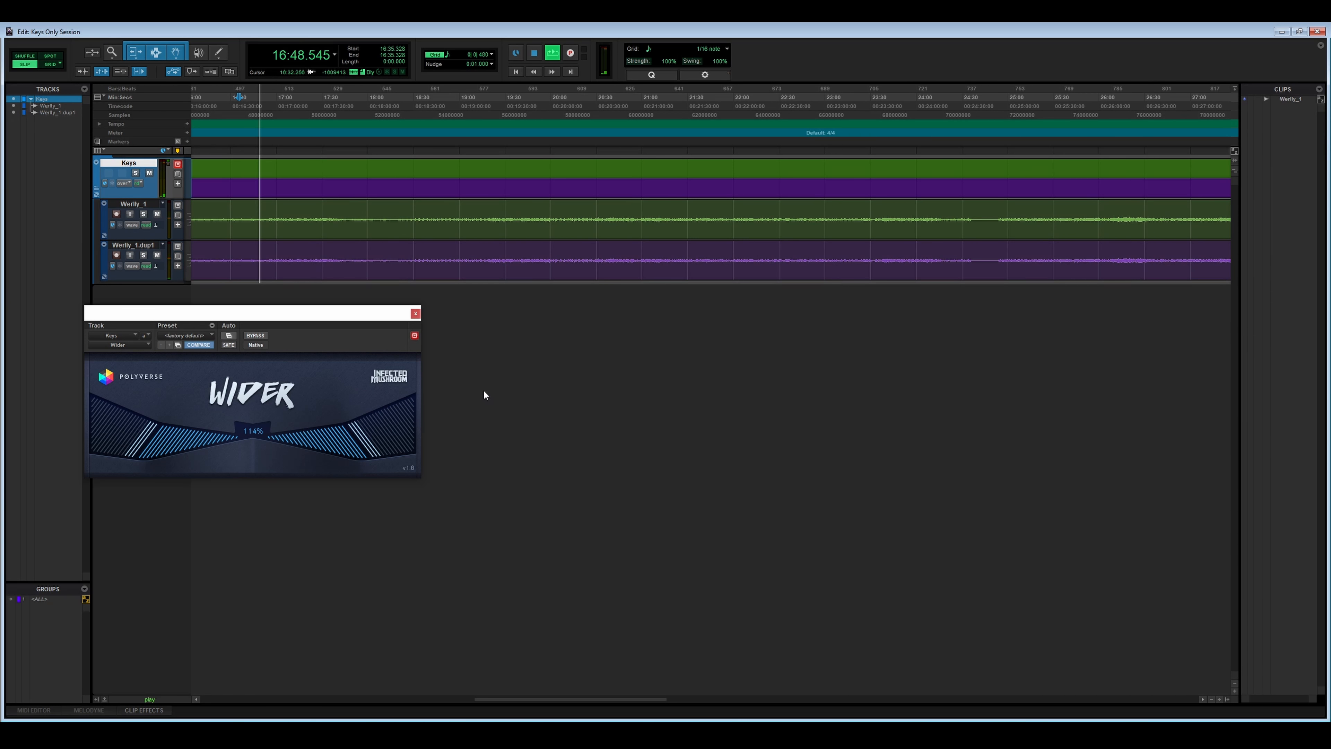
pyautogui.press('space')
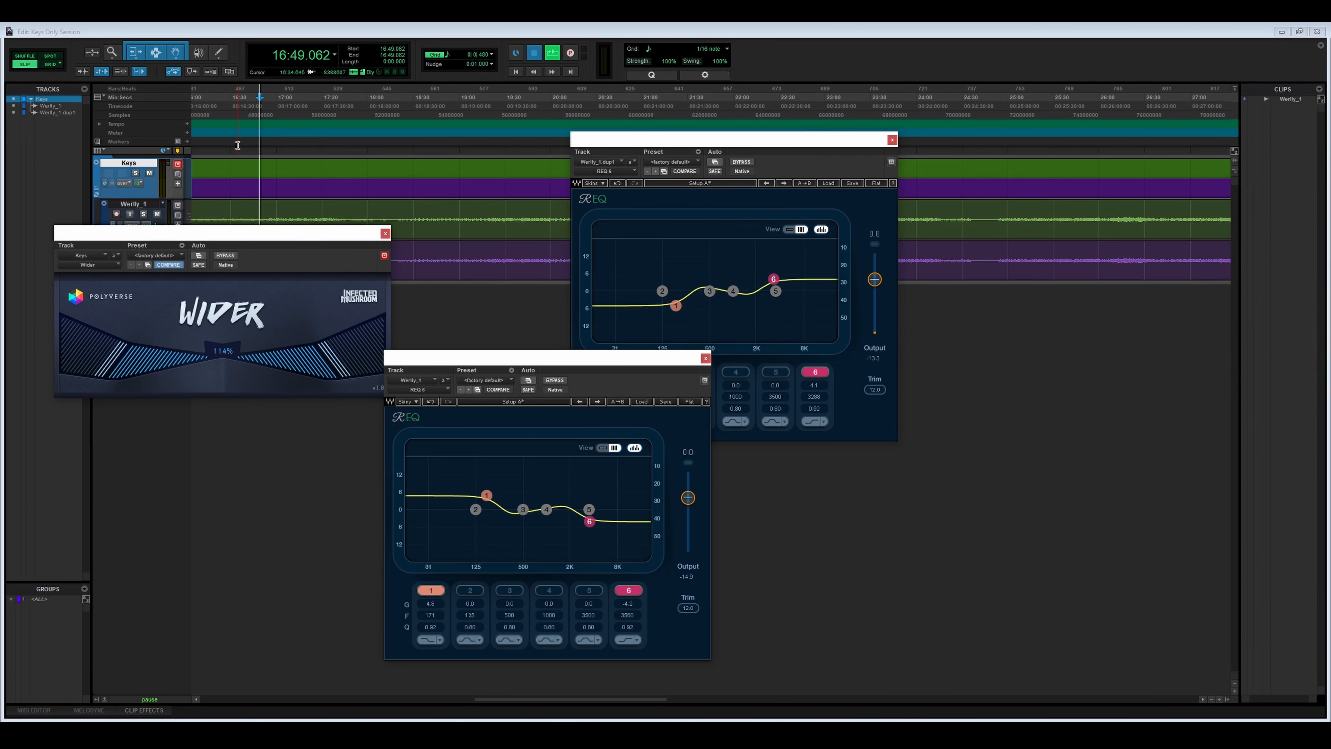
# - Play the keys tracks from about 16:49 to hear Wider combined with both opposing REQ 6 curves
pyautogui.press('space')
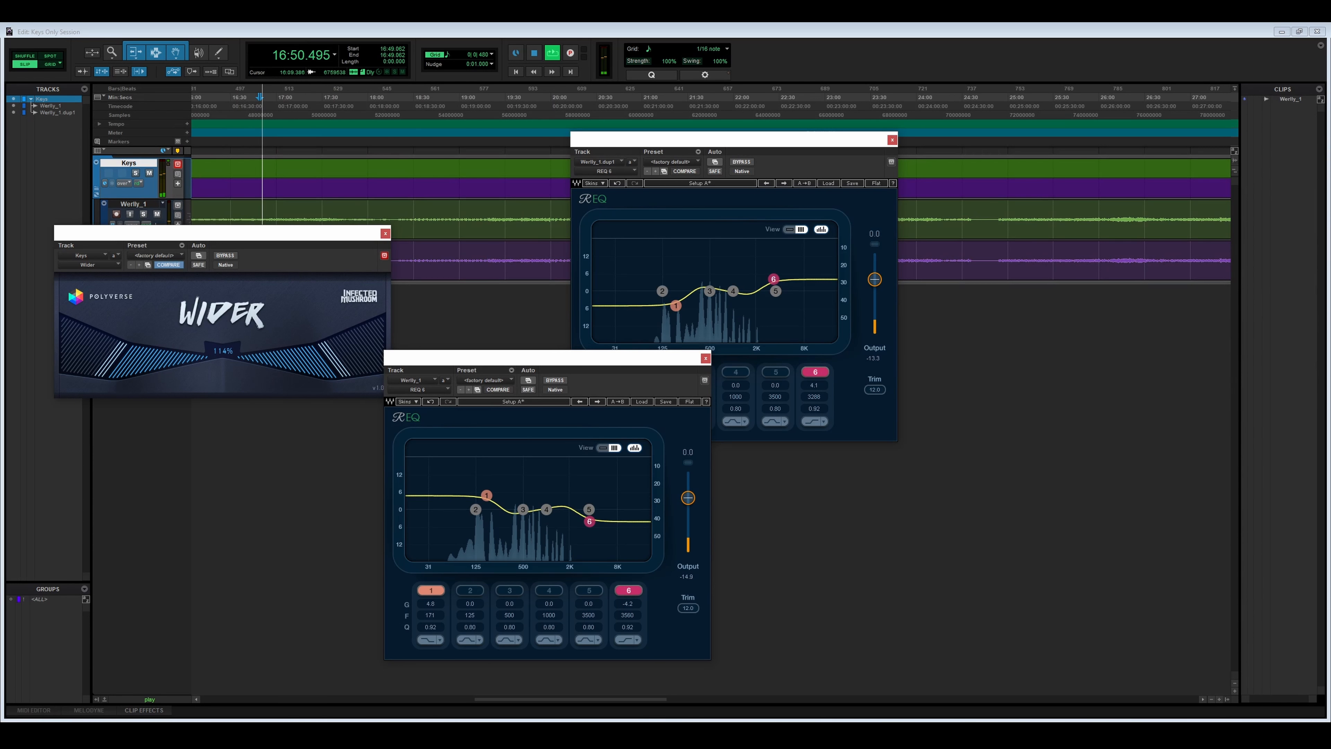